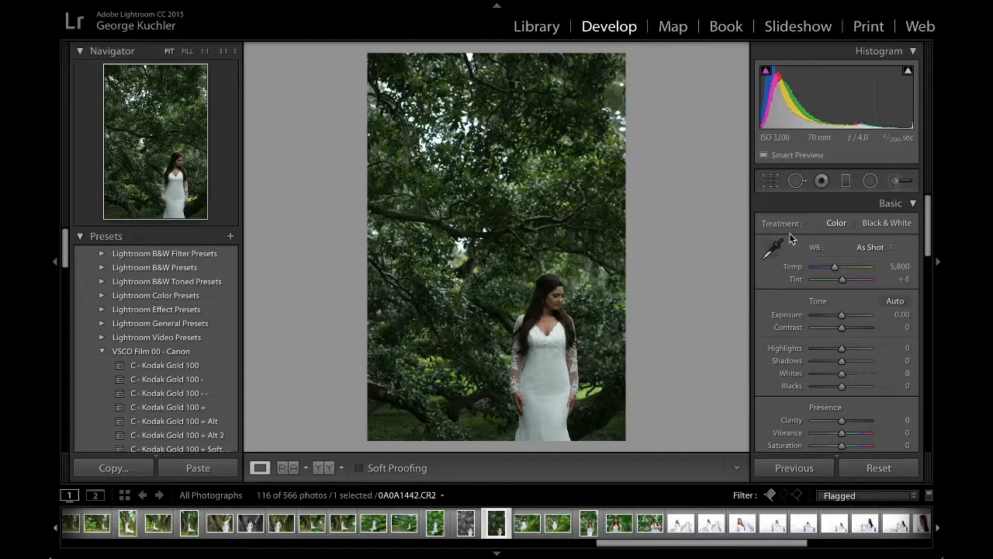
Step: Neutralize the tree portrait's white balance from the bride's dress, raise exposure to +0.80, and set vibrance and saturation to +15
{"action": "left_click", "coordinate": [773, 248]}
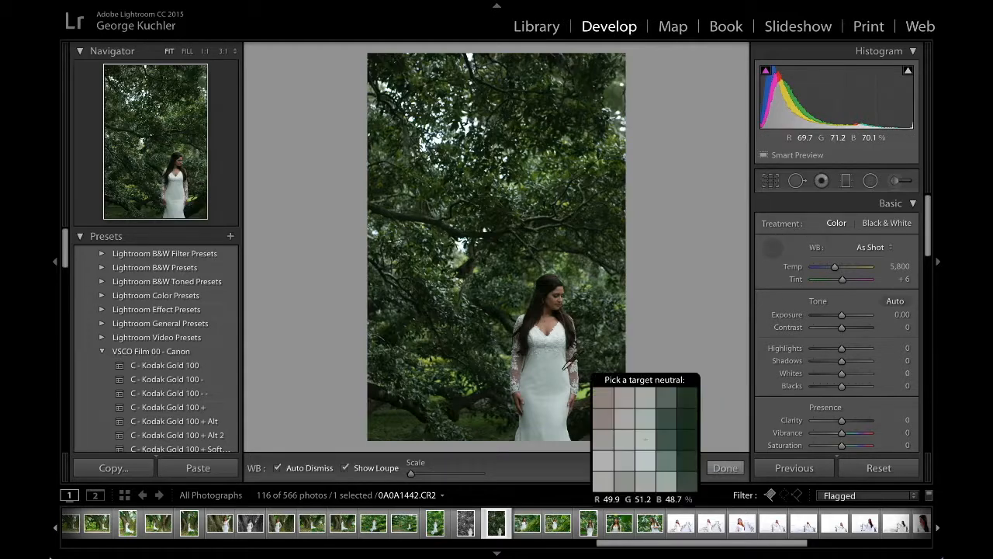
{"action": "left_click", "coordinate": [535, 368]}
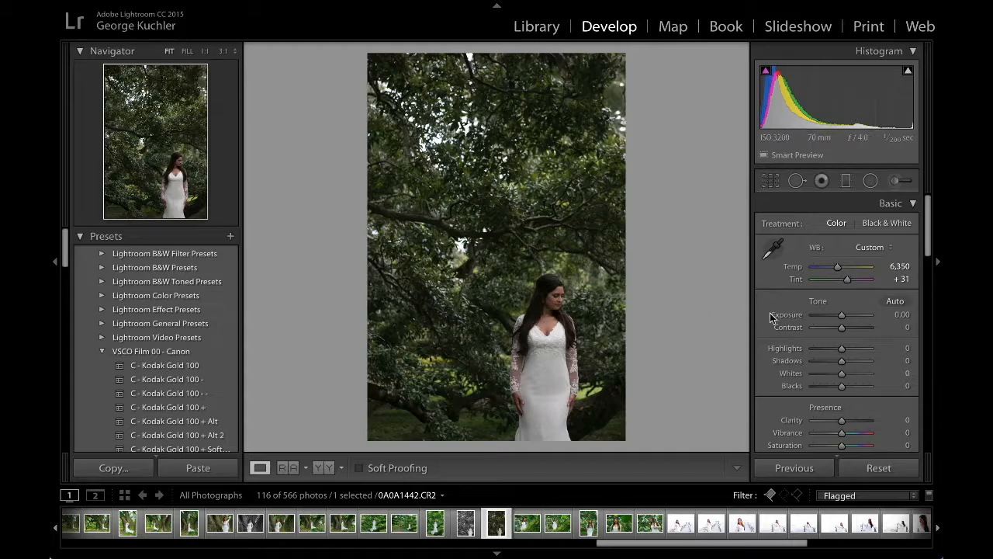
{"action": "left_click_drag", "start_coordinate": [842, 314], "coordinate": [846, 317]}
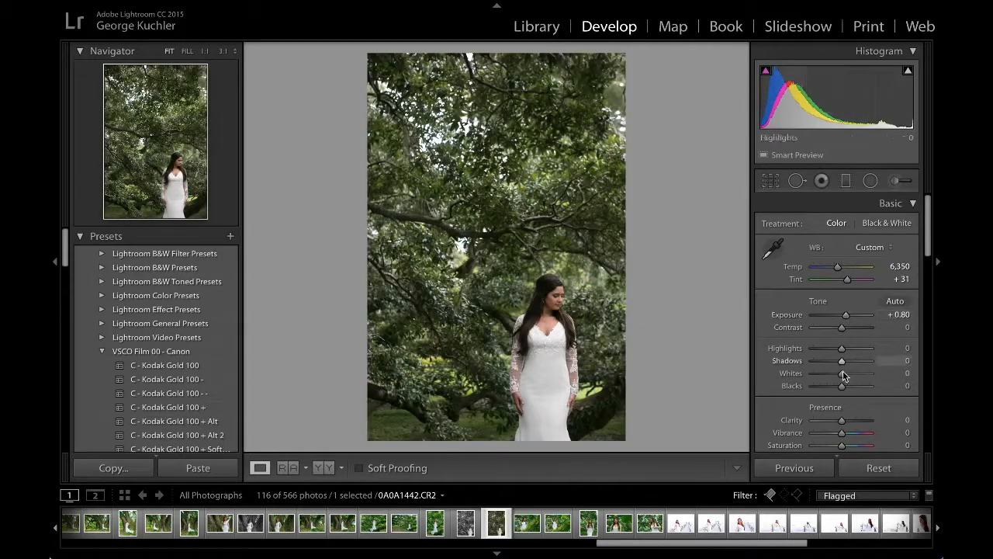
{"action": "mouse_move", "coordinate": [843, 433]}
{"action": "left_mouse_down"}
{"action": "mouse_move", "coordinate": [847, 447]}
{"action": "mouse_move", "coordinate": [872, 448]}
{"action": "mouse_move", "coordinate": [847, 446]}
{"action": "left_mouse_up"}
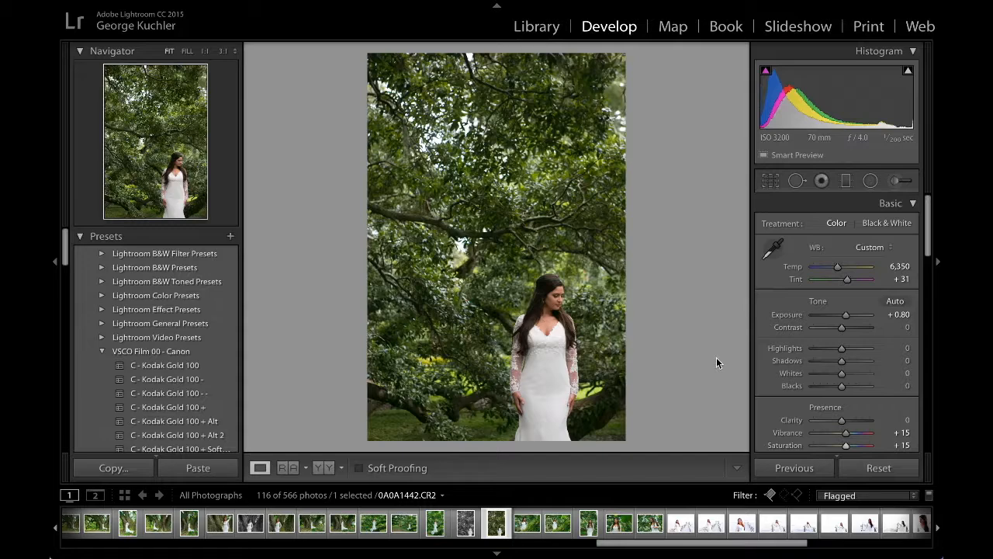
Step: Reset all develop adjustments on the tree portrait and return to the Library
{"action": "left_click", "coordinate": [824, 472]}
{"action": "left_click", "coordinate": [871, 471]}
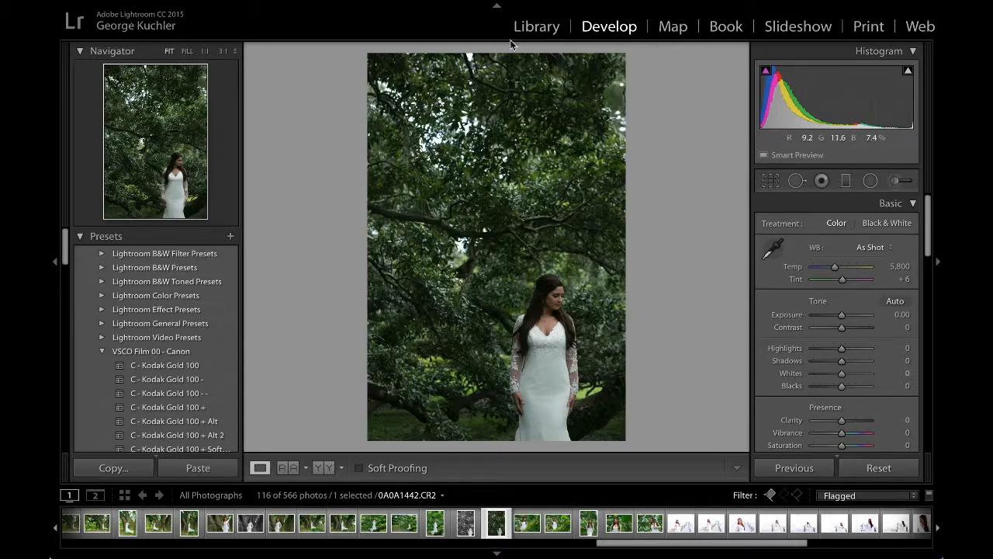
{"action": "left_click", "coordinate": [535, 28]}
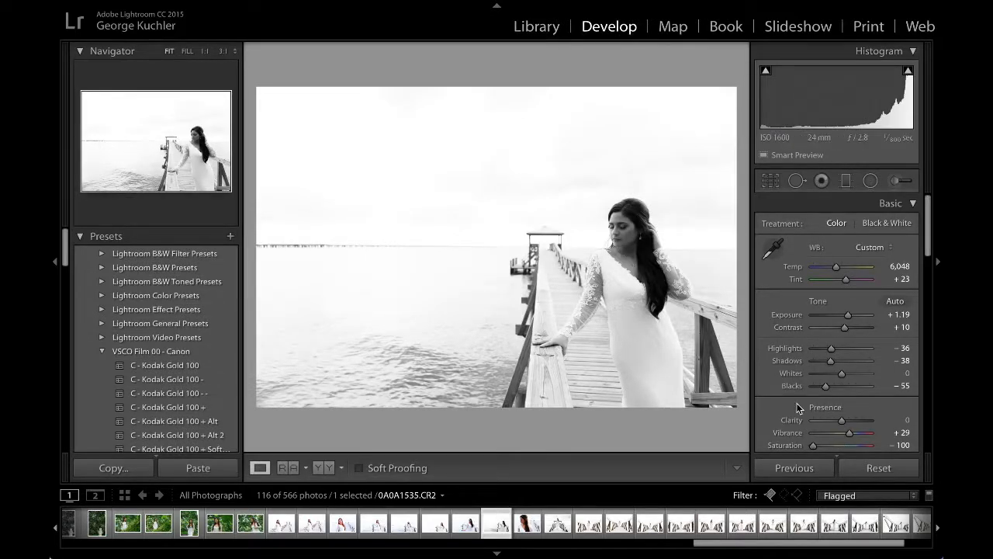
Step: Reset the develop settings of pier portrait 0A0A1535 and view the photo with its surroundings blacked out
{"action": "left_click", "coordinate": [878, 468]}
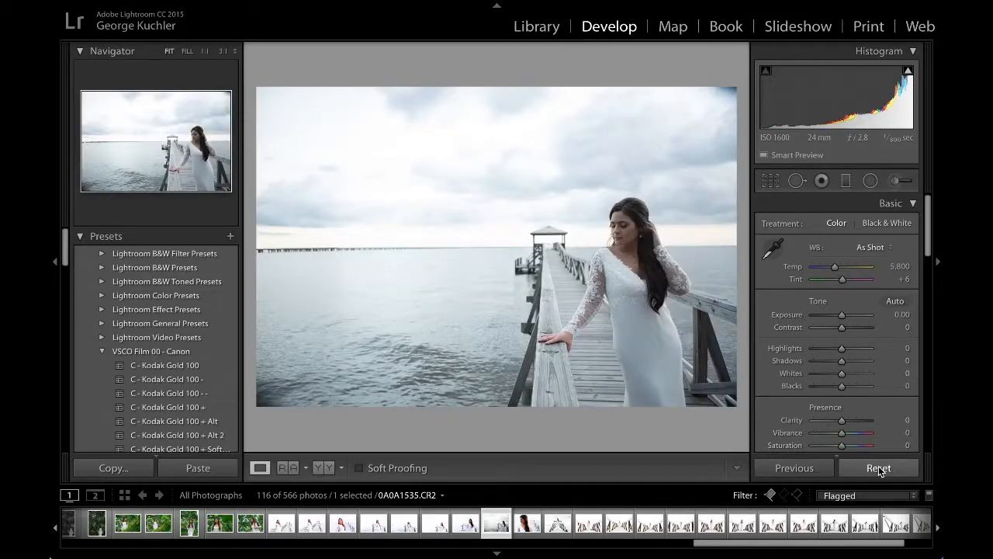
{"action": "key", "text": "l"}
{"action": "key", "text": "l"}
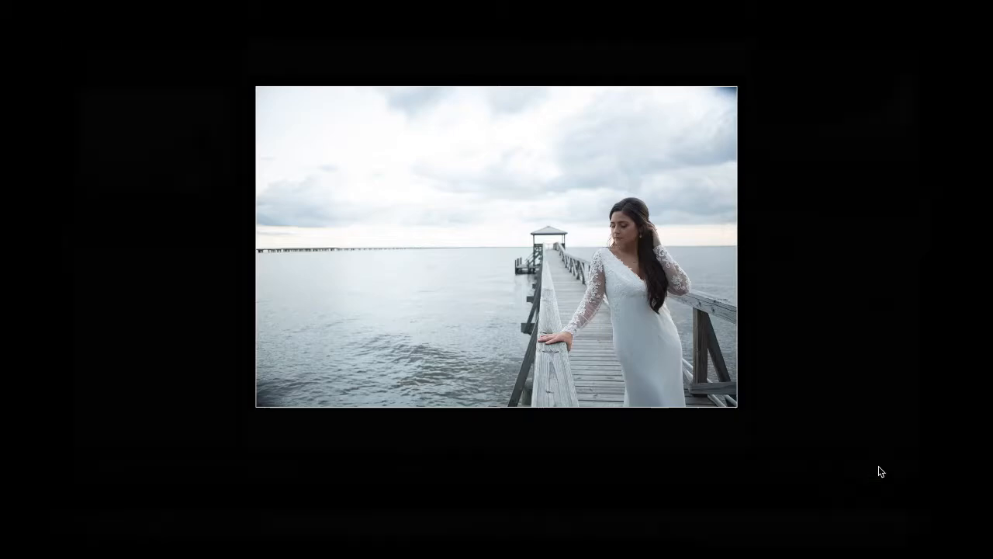
{"action": "key", "text": "l"}
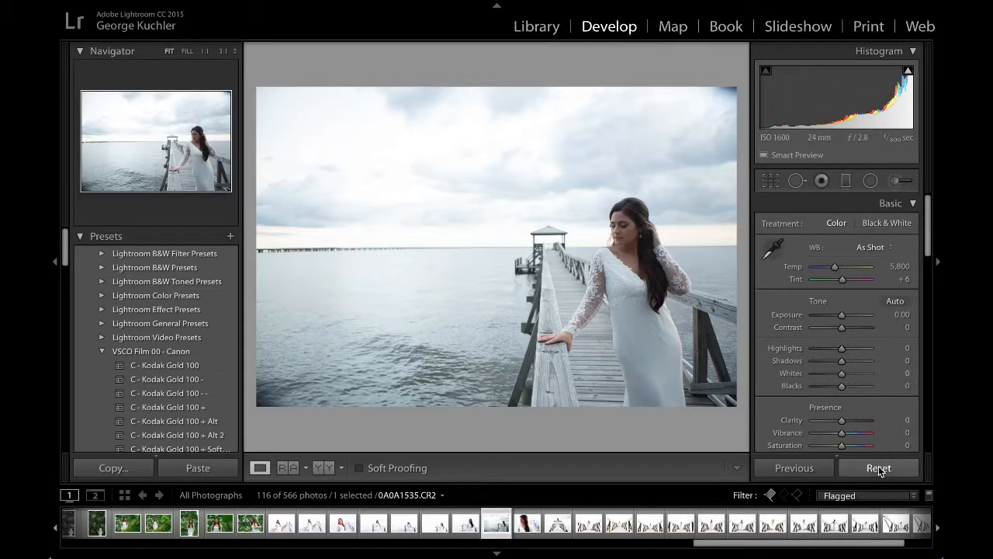
Step: Neutralize the white balance from the dress and set exposure to +0.30, vibrance to +16, saturation to +17 and blacks to -18
{"action": "left_click", "coordinate": [772, 248]}
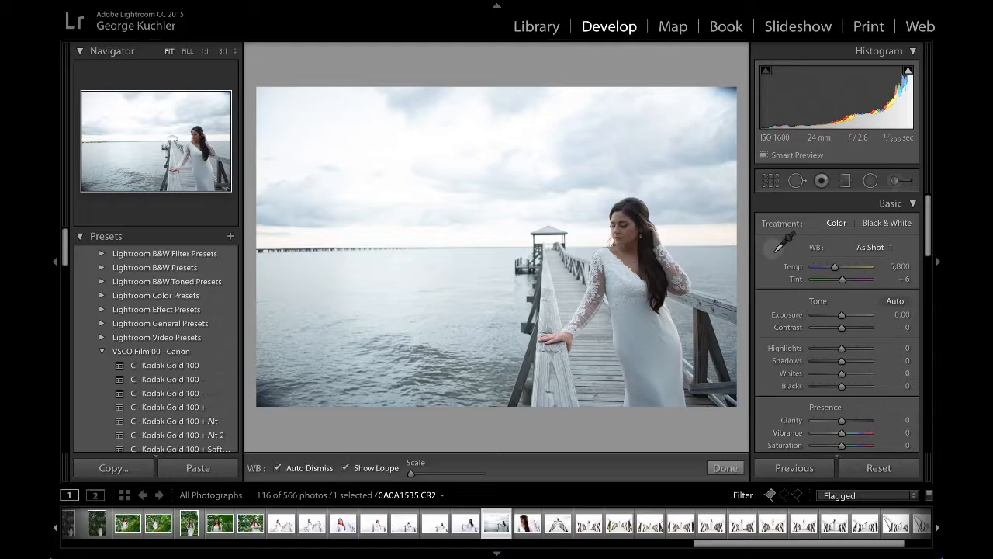
{"action": "left_click", "coordinate": [641, 336]}
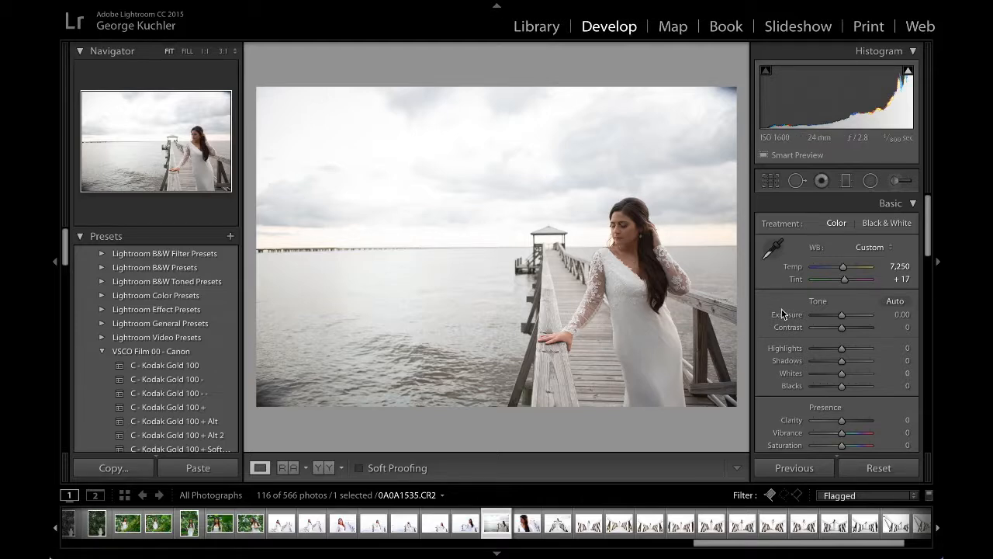
{"action": "left_click_drag", "start_coordinate": [842, 316], "coordinate": [844, 316]}
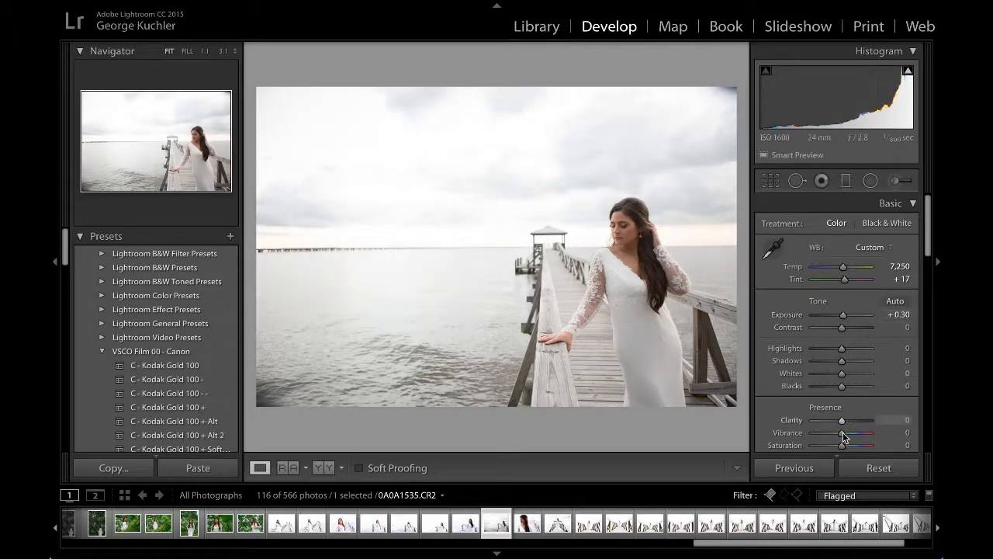
{"action": "left_click_drag", "start_coordinate": [843, 446], "coordinate": [845, 435]}
{"action": "left_click_drag", "start_coordinate": [843, 386], "coordinate": [836, 386]}
Step: Apply the GK Studio - High Key preset to the pier portrait and neutralize its white balance from the bride's dress
{"action": "scroll", "coordinate": [196, 377], "scroll_direction": "down", "scroll_amount": 15}
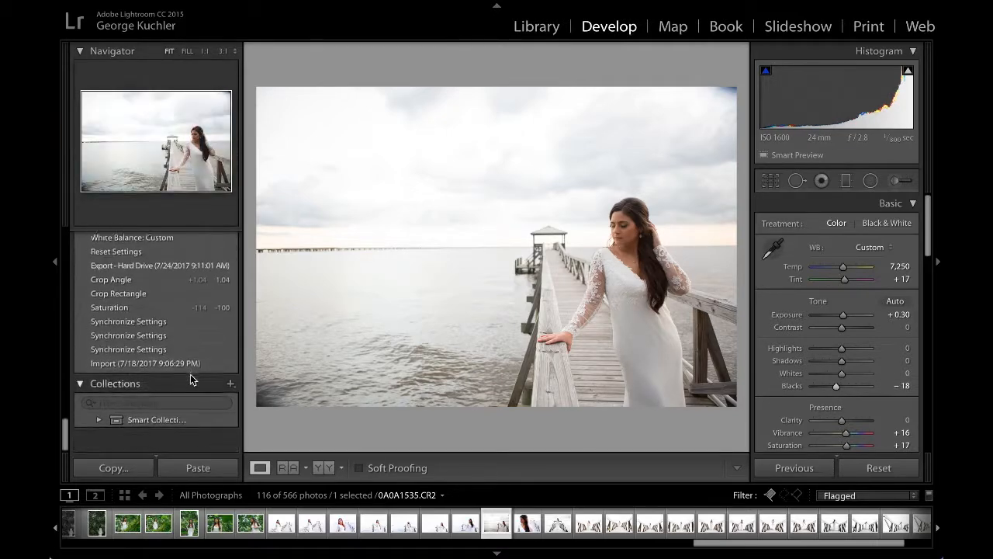
{"action": "scroll", "coordinate": [191, 379], "scroll_direction": "up", "scroll_amount": 10}
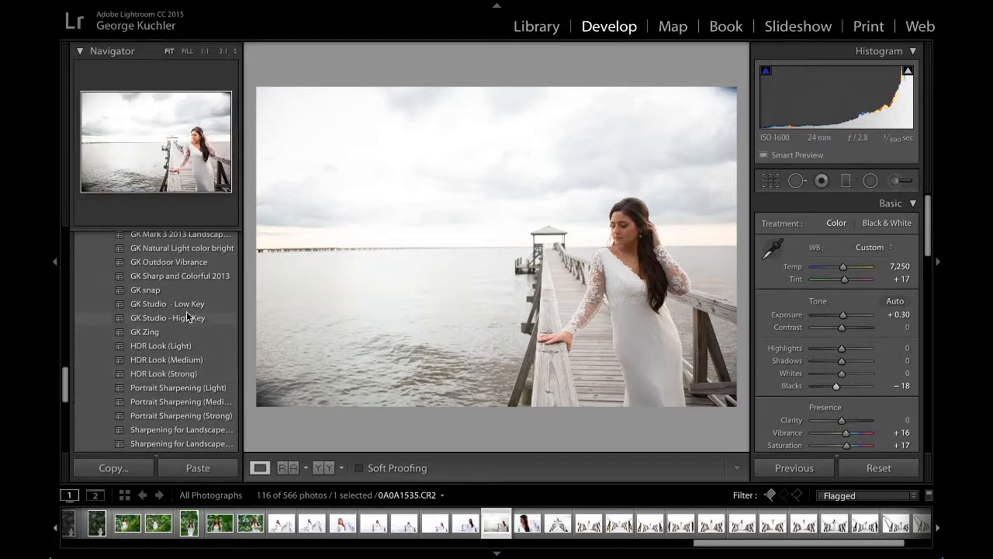
{"action": "left_click", "coordinate": [179, 321]}
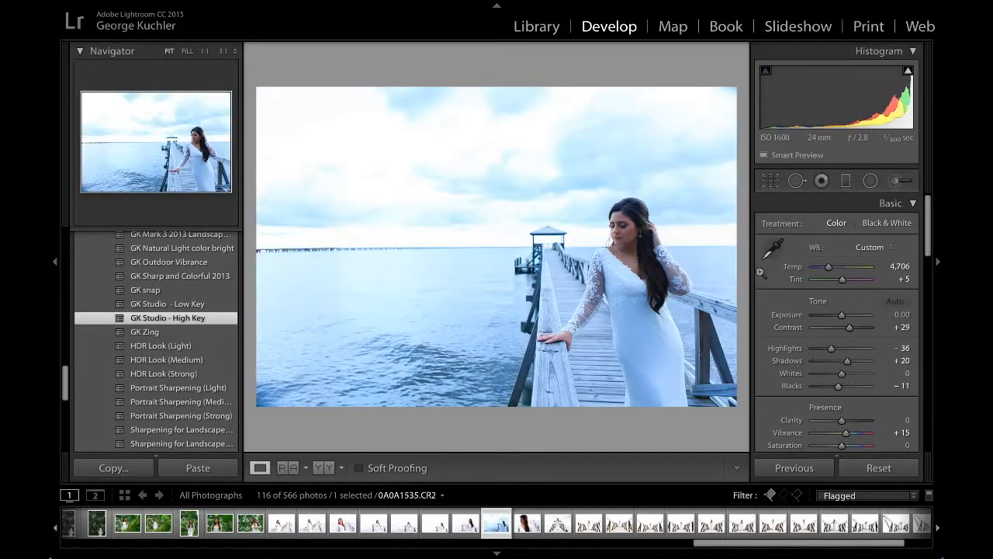
{"action": "left_click", "coordinate": [772, 252]}
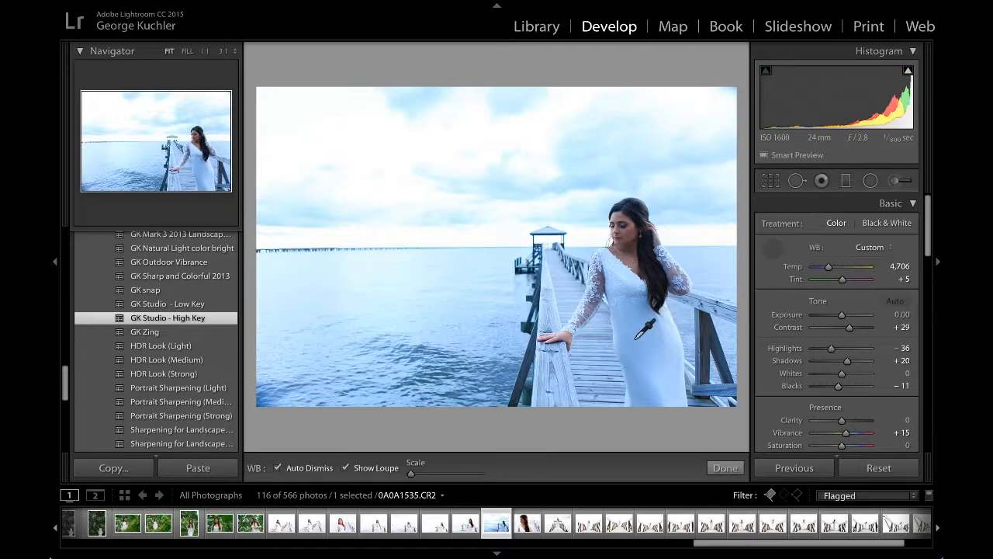
{"action": "left_click", "coordinate": [636, 341]}
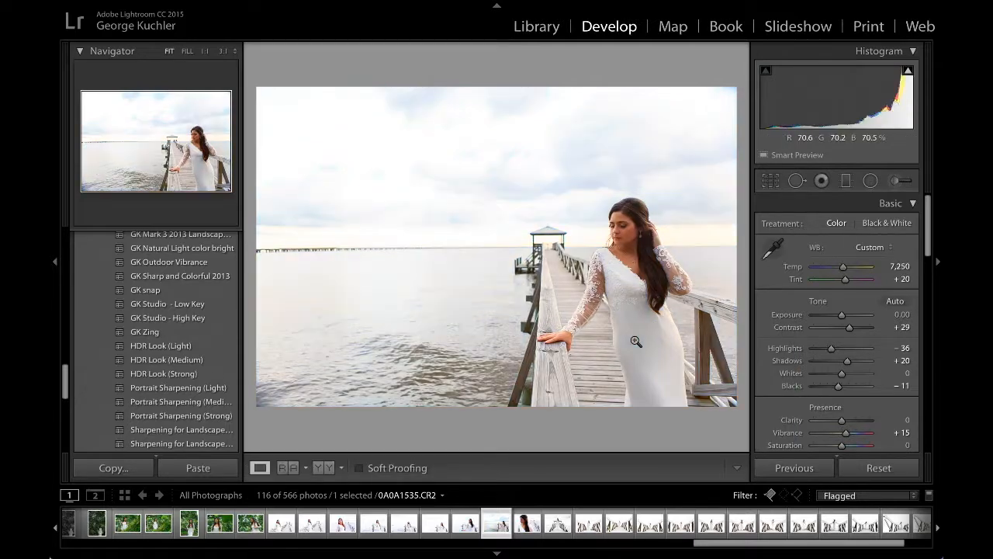
Step: Examine the pier portrait with the high-key look against a blacked-out interface, and restore the normal display
{"action": "key", "text": "l"}
{"action": "key", "text": "l"}
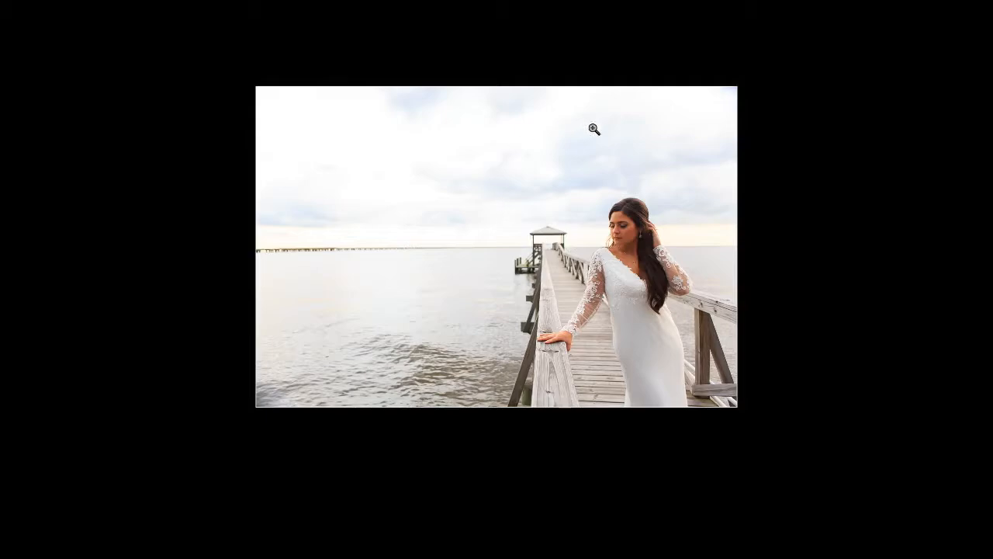
{"action": "key", "text": "l"}
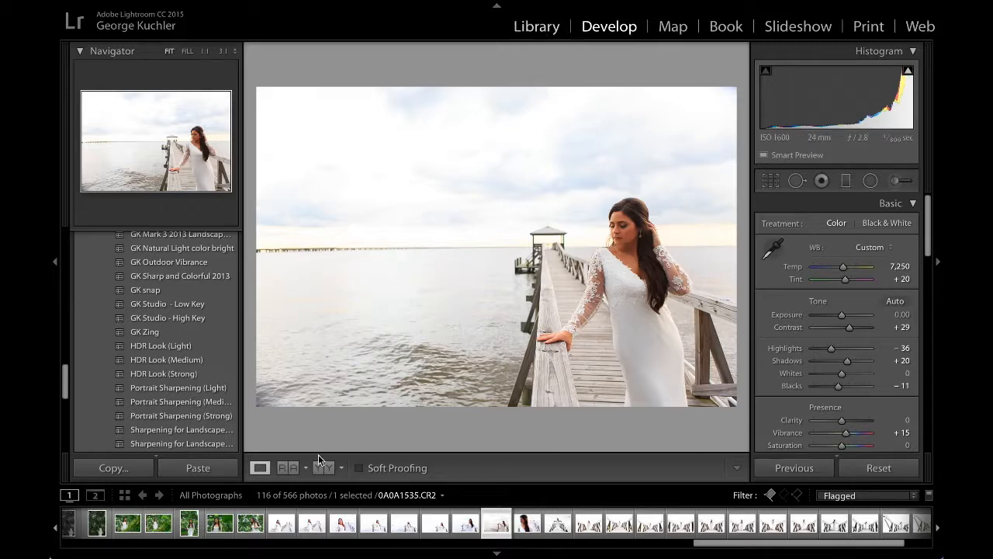
Step: Find the black-and-white wooden bridge photo 0A0A1630 in the Library grid and open it for developing
{"action": "key", "text": "e"}
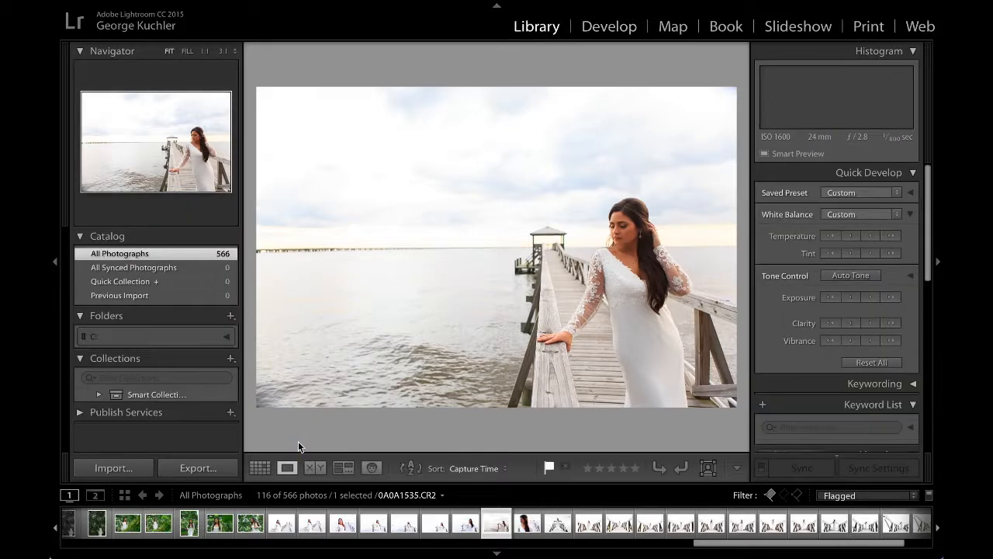
{"action": "left_click", "coordinate": [259, 468]}
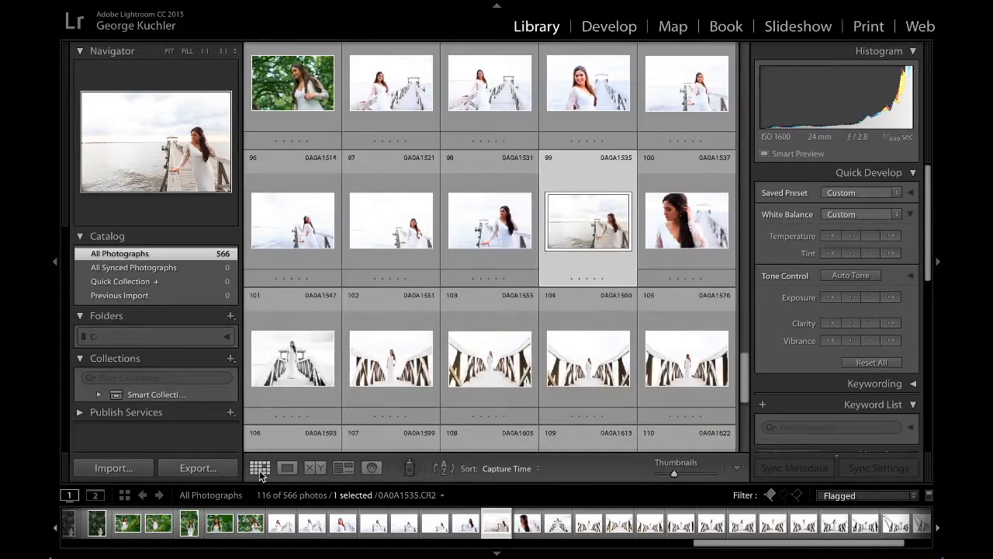
{"action": "scroll", "coordinate": [610, 298], "scroll_direction": "down", "scroll_amount": 1}
{"action": "scroll", "coordinate": [610, 301], "scroll_direction": "down", "scroll_amount": 1}
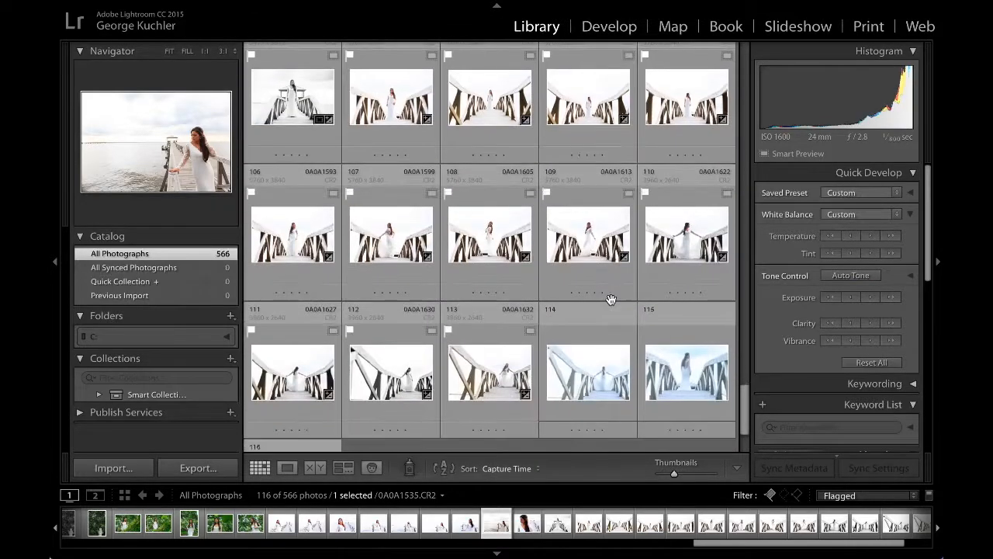
{"action": "left_click", "coordinate": [590, 374]}
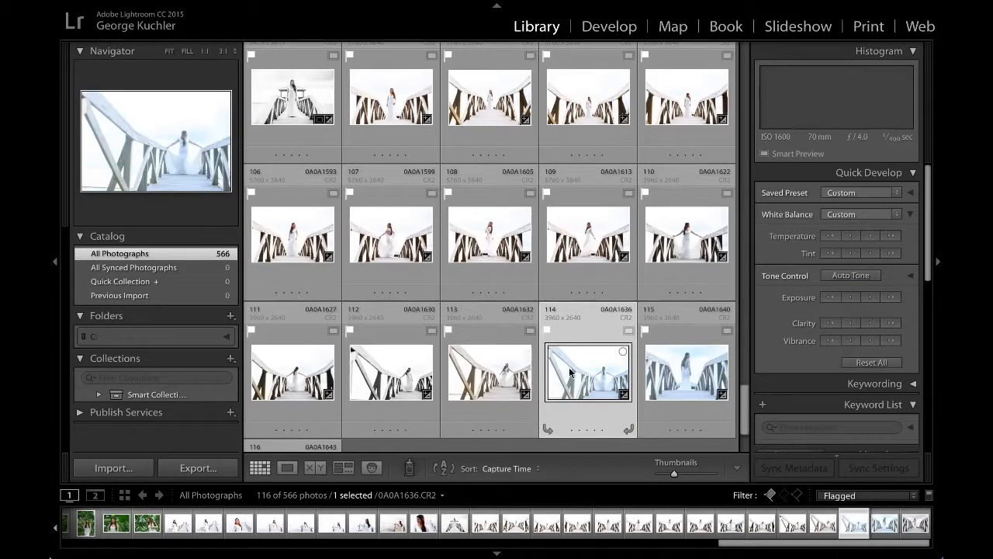
{"action": "left_click", "coordinate": [408, 378]}
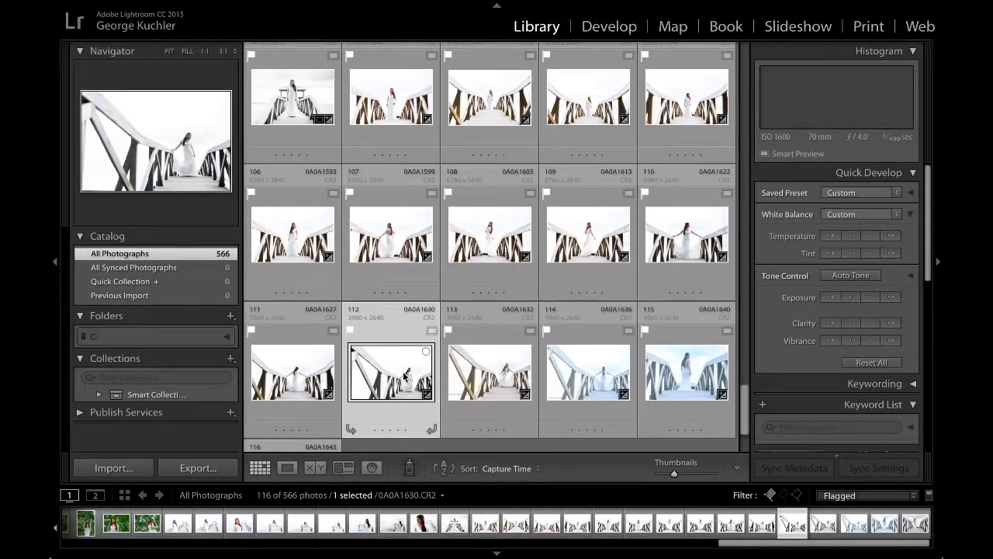
{"action": "key", "text": "d"}
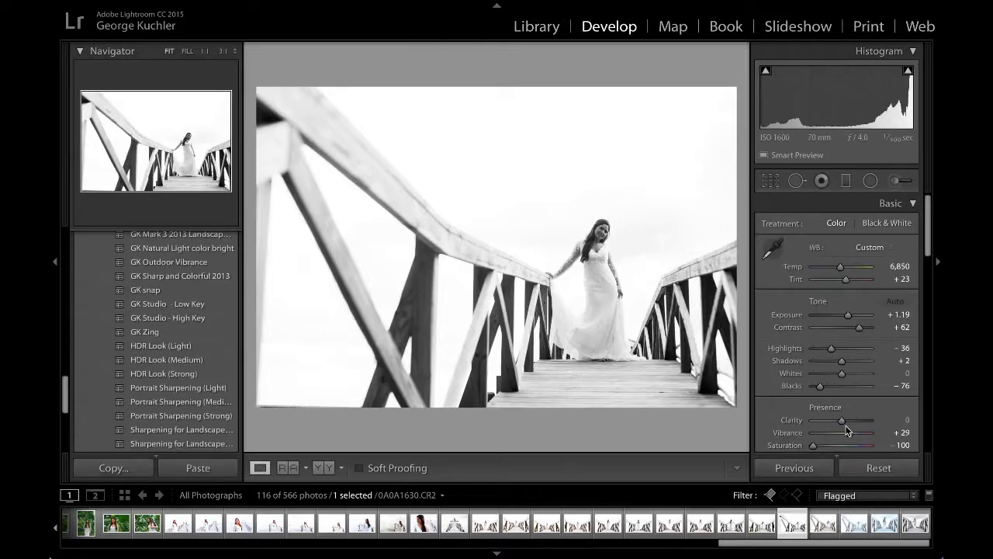
Step: Reset the bridge photo, apply the GK Studio - High Key preset and neutralize the white balance from the dress
{"action": "left_click", "coordinate": [869, 472]}
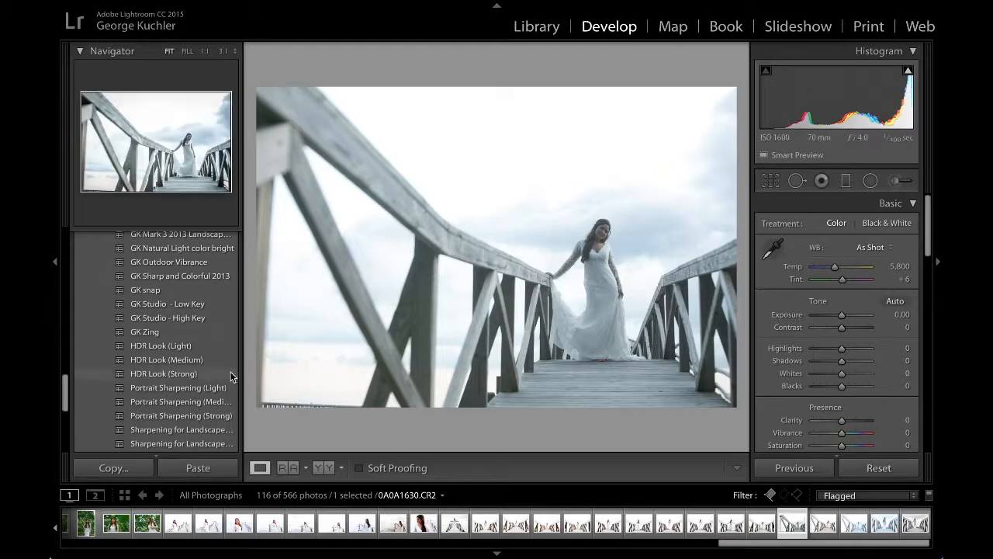
{"action": "left_click", "coordinate": [160, 319]}
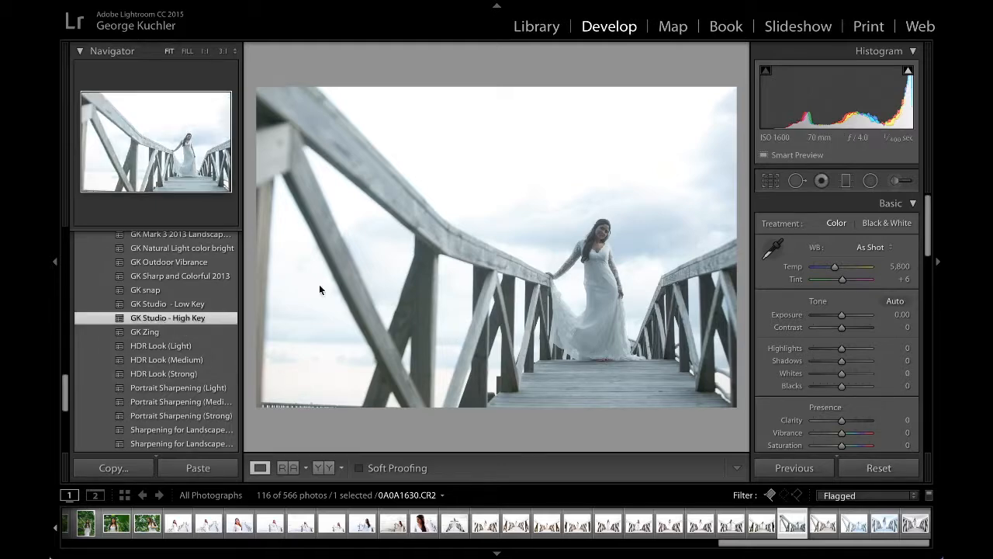
{"action": "left_click", "coordinate": [773, 256]}
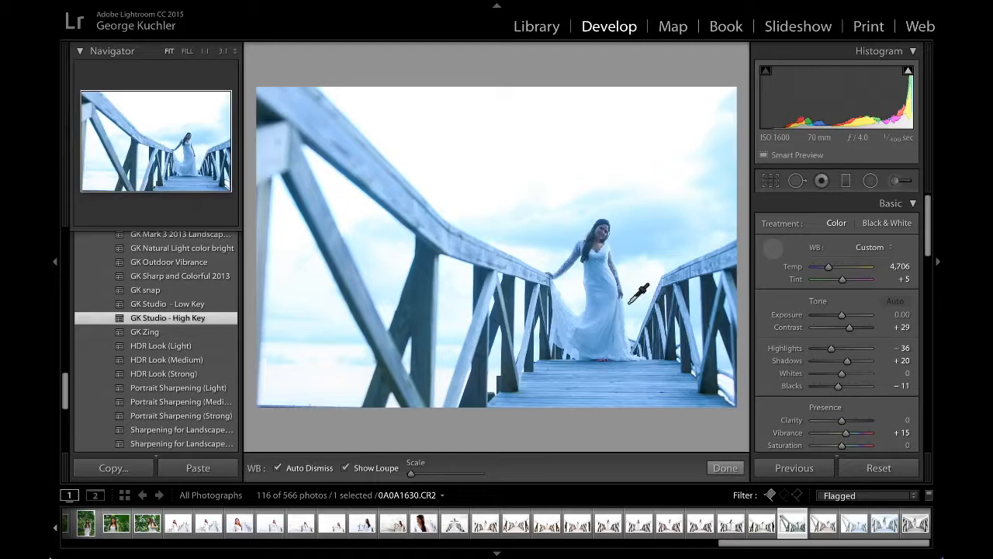
{"action": "left_click", "coordinate": [606, 290]}
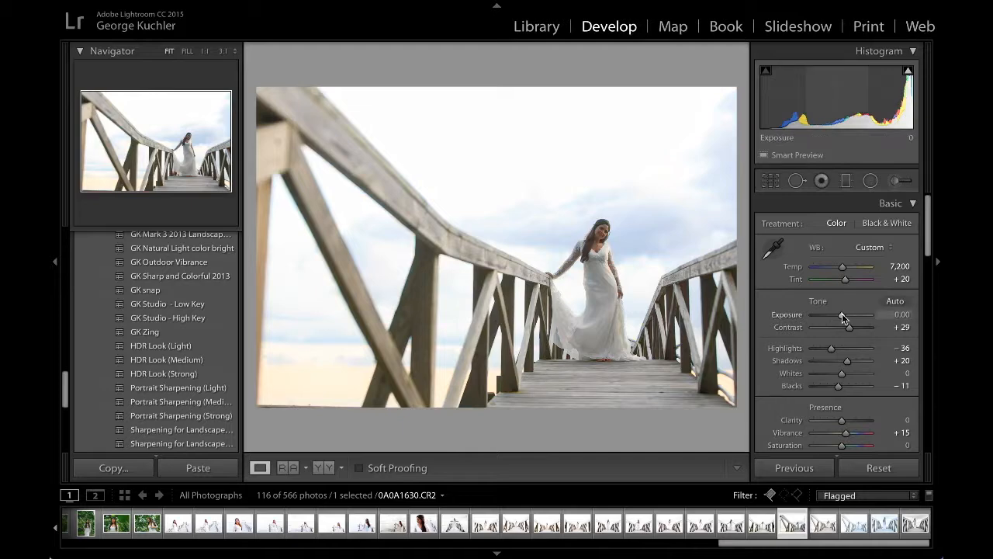
Step: Set the bridge photo's exposure to +0.35 and saturation to +17, and check the image against a blacked-out interface
{"action": "left_click_drag", "start_coordinate": [842, 313], "coordinate": [845, 314]}
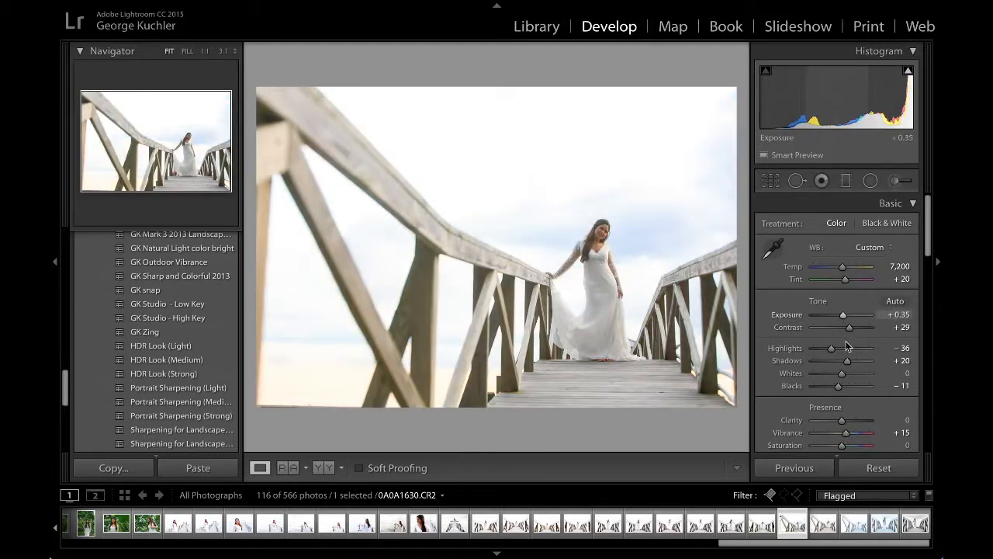
{"action": "left_click_drag", "start_coordinate": [843, 443], "coordinate": [847, 445]}
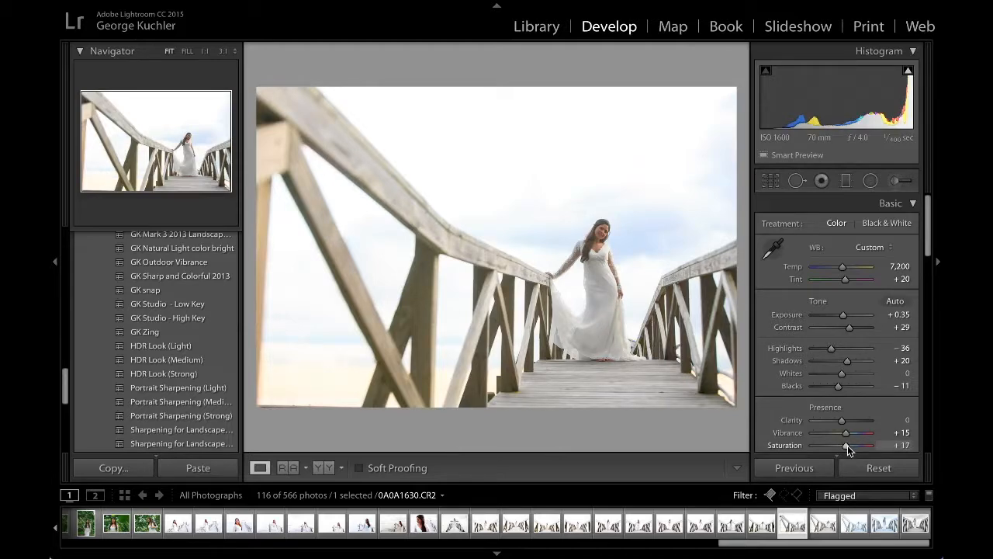
{"action": "key", "text": "l"}
{"action": "key", "text": "l"}
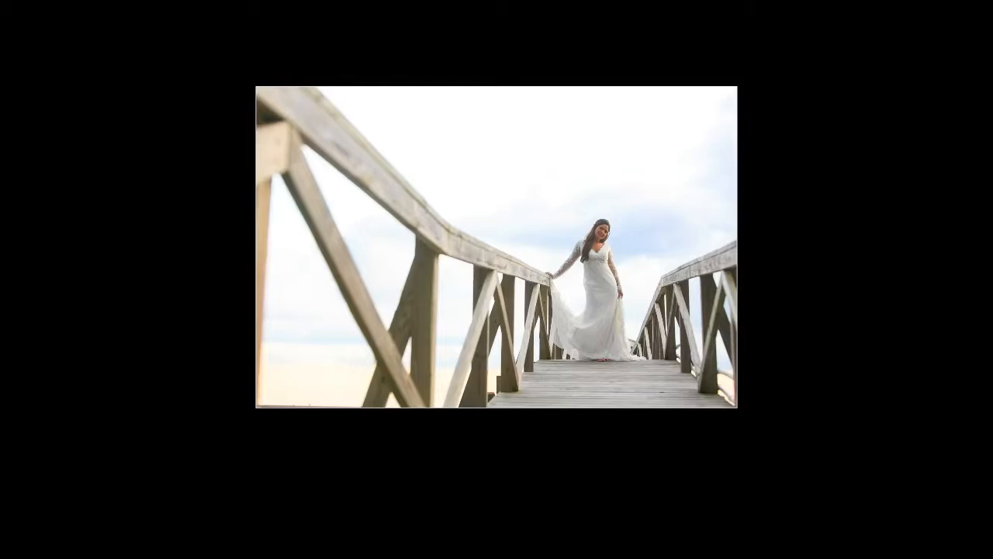
{"action": "key", "text": "l"}
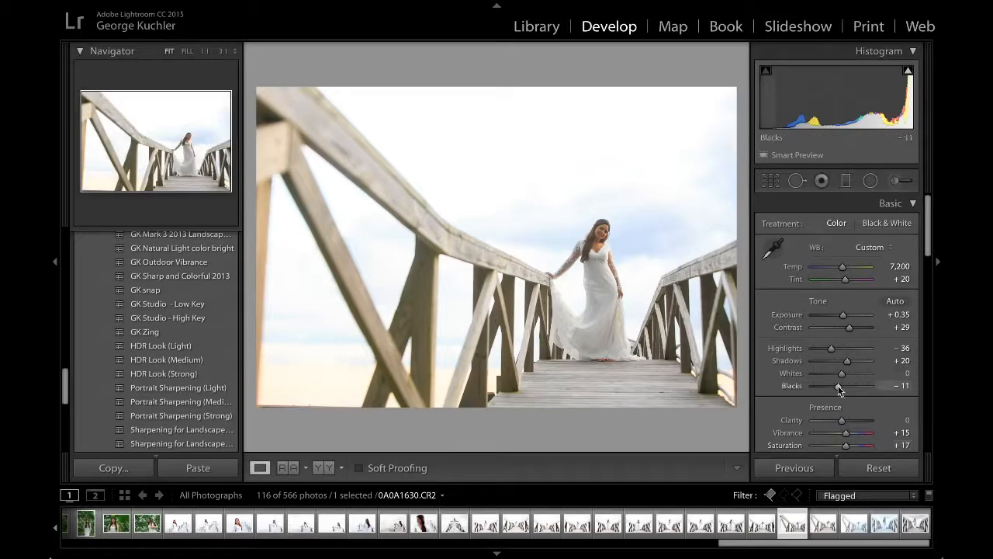
Step: Set the bridge photo's blacks to -27 and shadows to +37, and return to the Library grid
{"action": "left_click_drag", "start_coordinate": [837, 385], "coordinate": [852, 361]}
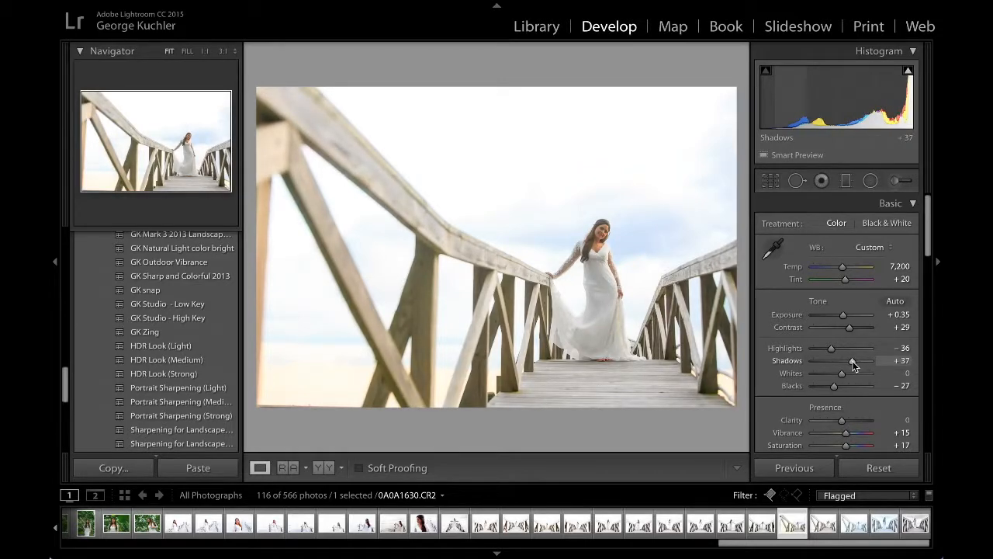
{"action": "left_click", "coordinate": [537, 28]}
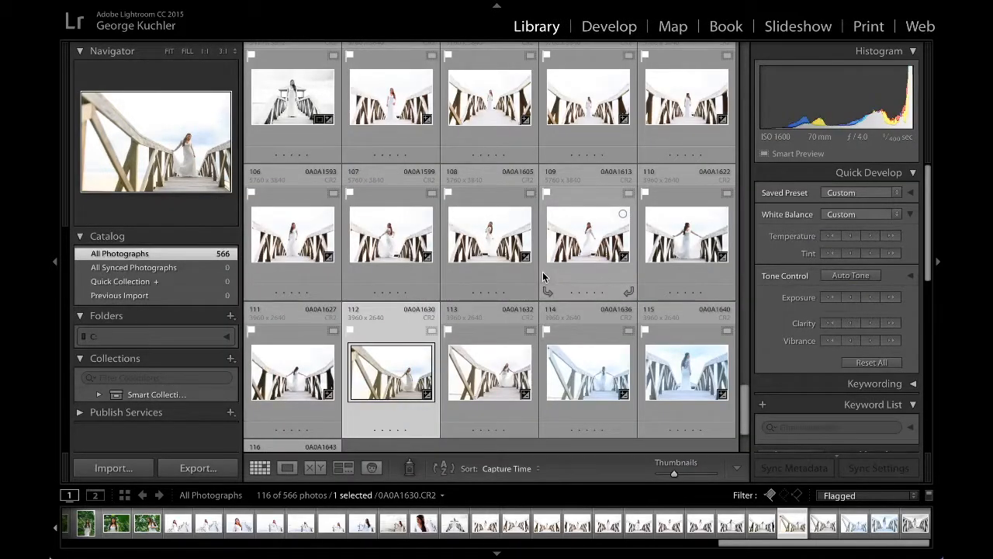
Step: Find the pier portrait 0A0A1488 in the Library grid and open it for developing
{"action": "scroll", "coordinate": [543, 276], "scroll_direction": "down", "scroll_amount": 2}
{"action": "scroll", "coordinate": [543, 276], "scroll_direction": "up", "scroll_amount": 6}
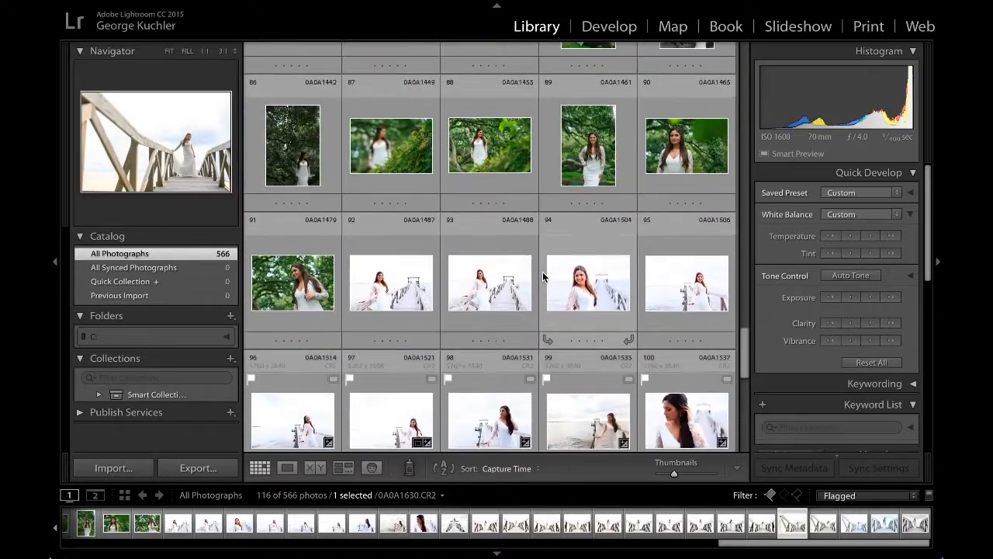
{"action": "left_click", "coordinate": [499, 286]}
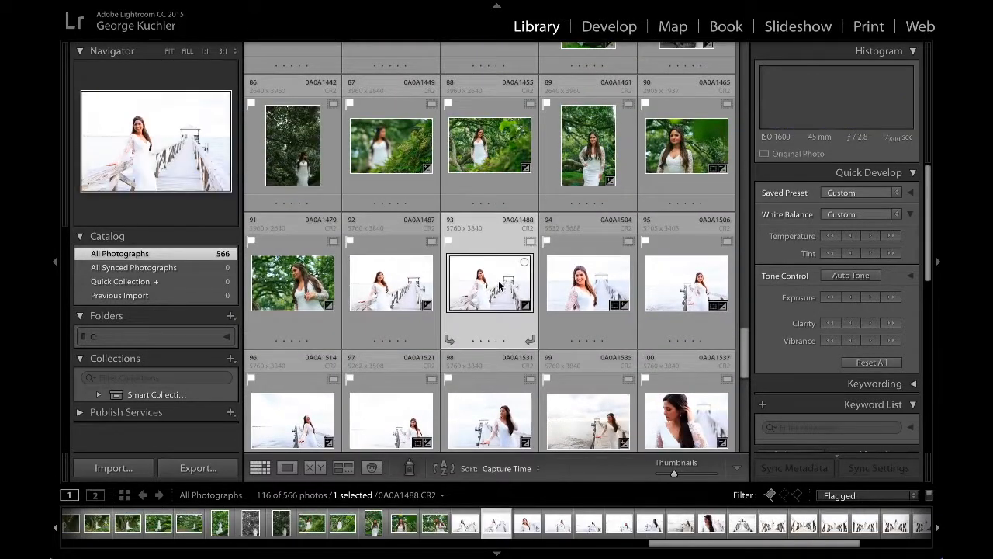
{"action": "key", "text": "d"}
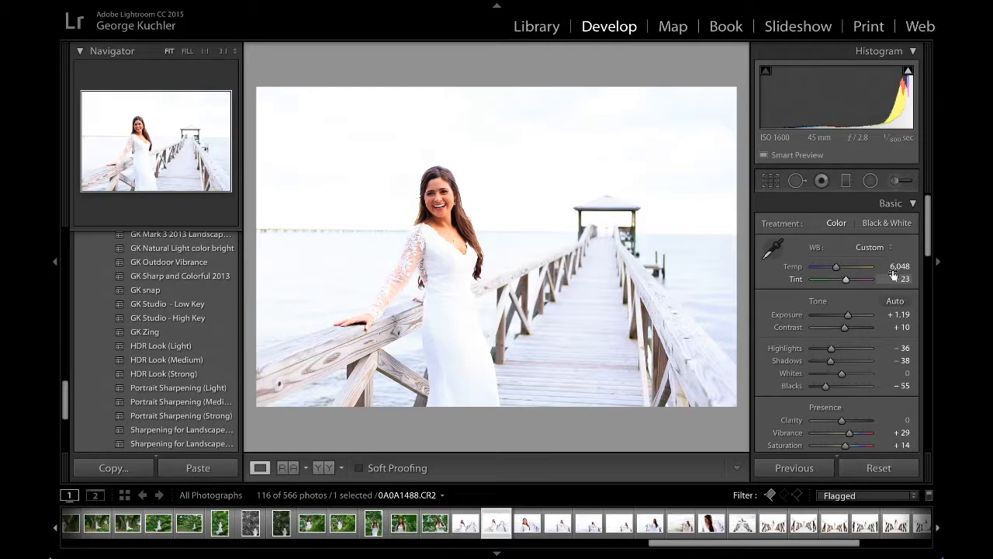
Step: Reset the pier photo, apply the GK Studio - High Key preset and neutralize the white balance from the dress
{"action": "left_click", "coordinate": [880, 469]}
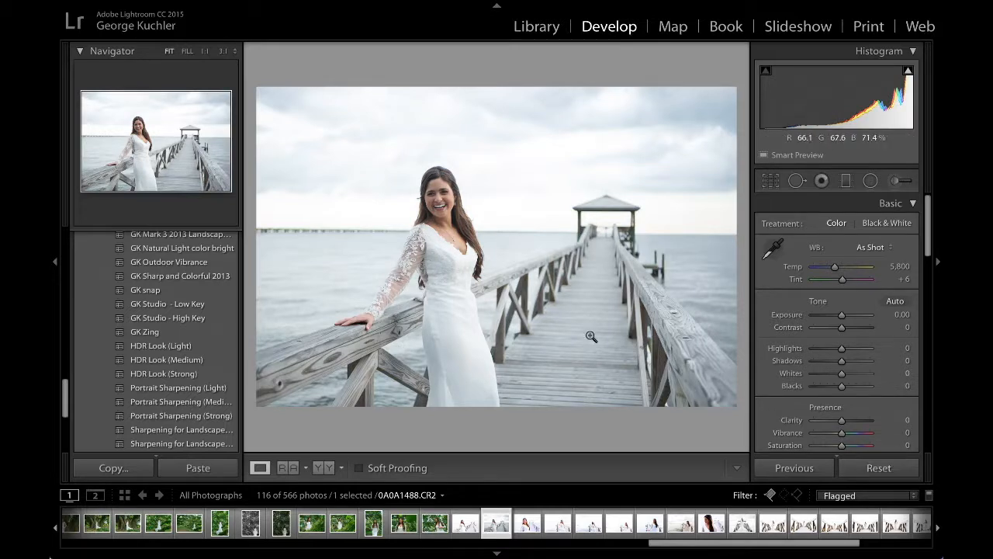
{"action": "left_click", "coordinate": [155, 321]}
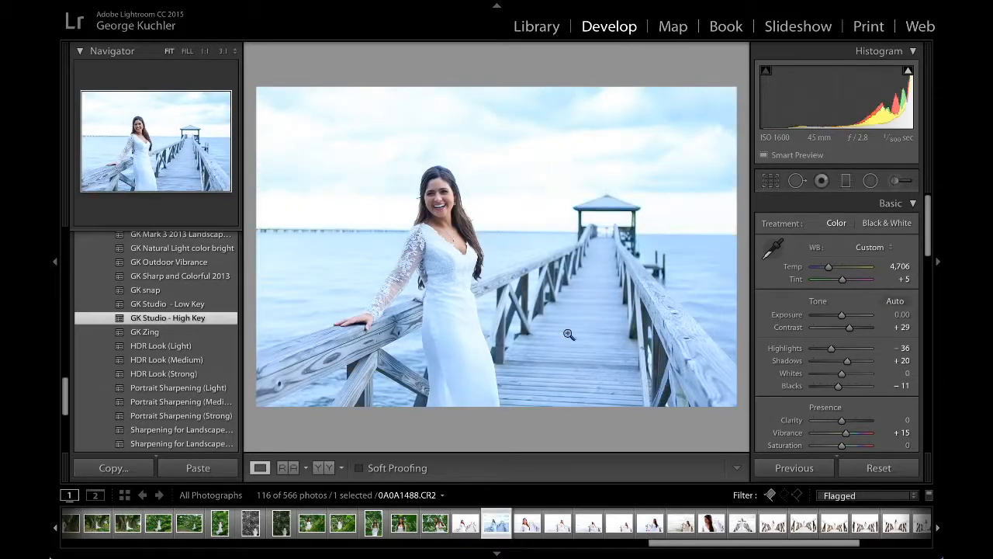
{"action": "scroll", "coordinate": [858, 329], "scroll_direction": "down", "scroll_amount": 10}
{"action": "scroll", "coordinate": [858, 332], "scroll_direction": "down", "scroll_amount": 6}
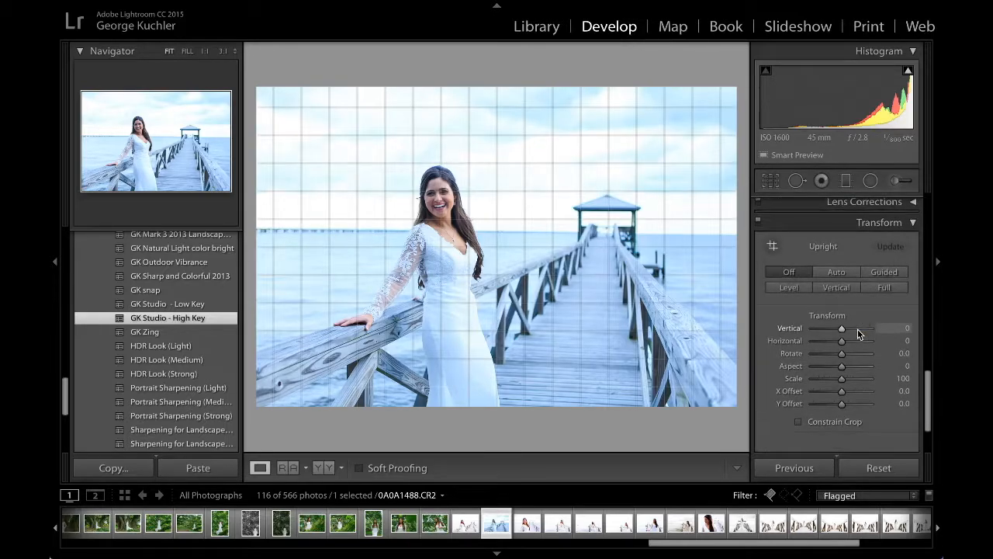
{"action": "scroll", "coordinate": [858, 329], "scroll_direction": "down", "scroll_amount": 2}
{"action": "scroll", "coordinate": [857, 329], "scroll_direction": "up", "scroll_amount": 4}
{"action": "scroll", "coordinate": [858, 332], "scroll_direction": "up", "scroll_amount": 8}
{"action": "scroll", "coordinate": [858, 329], "scroll_direction": "up", "scroll_amount": 3}
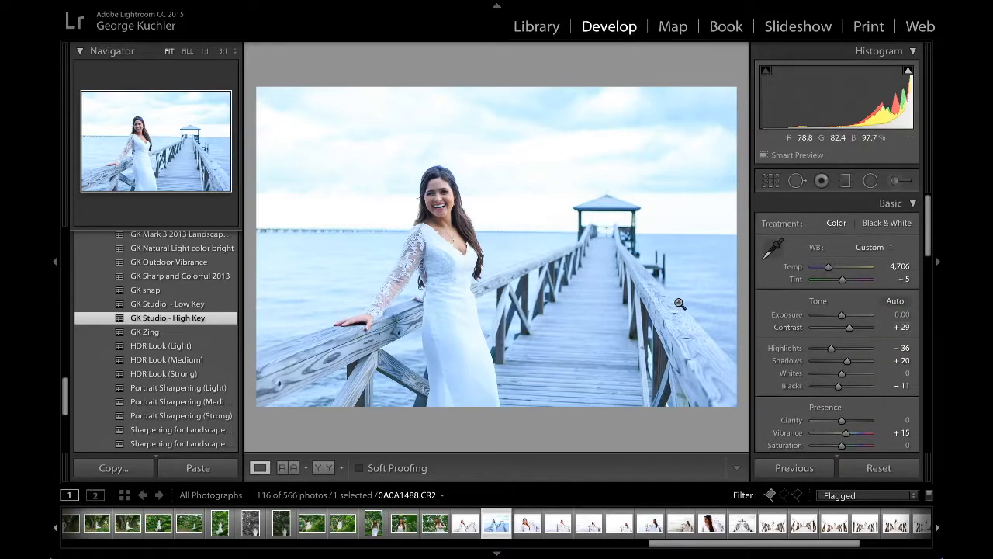
{"action": "left_click", "coordinate": [773, 249]}
{"action": "left_click", "coordinate": [449, 337]}
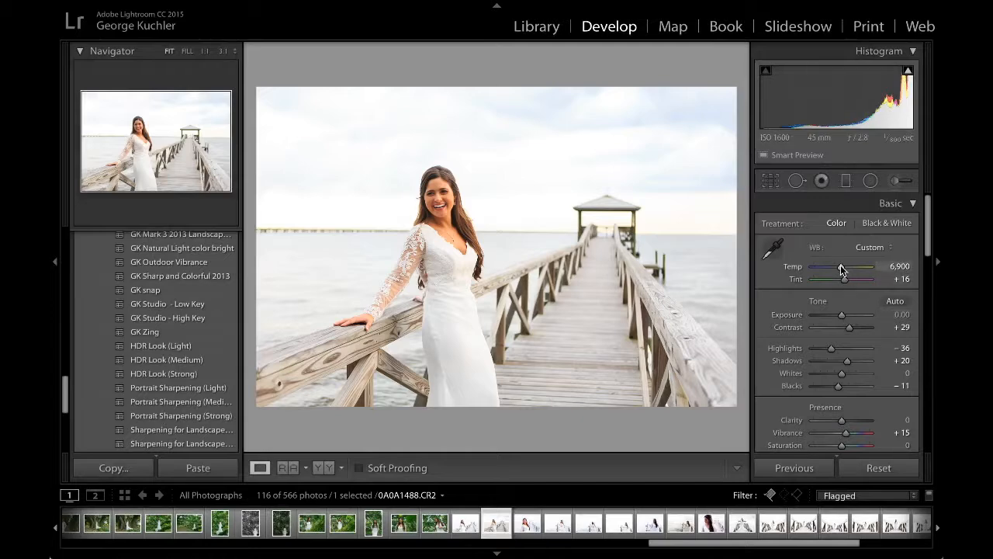
Step: Set the pier photo's color temperature to 6,680 and check the image against a blacked-out interface
{"action": "left_click_drag", "start_coordinate": [841, 266], "coordinate": [799, 269]}
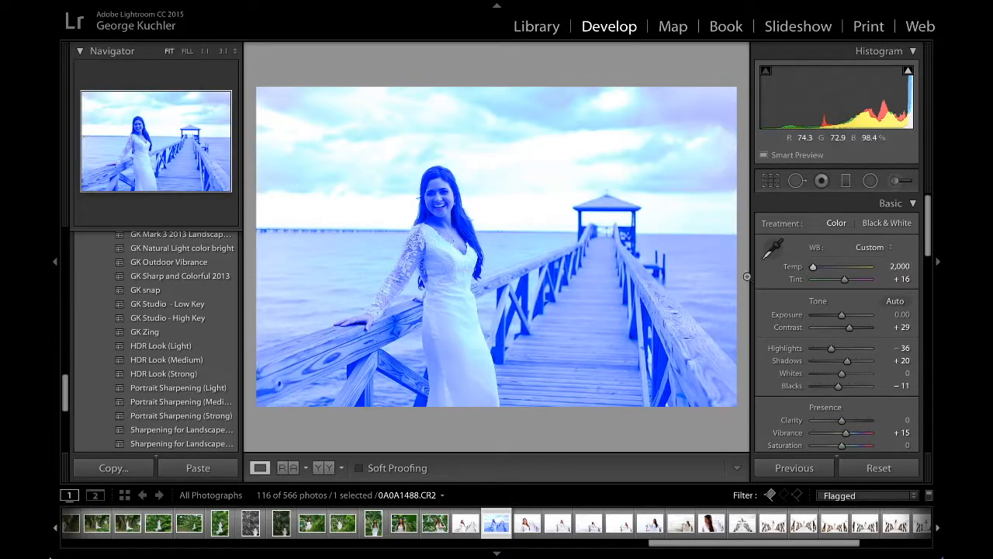
{"action": "left_click_drag", "start_coordinate": [813, 269], "coordinate": [826, 269]}
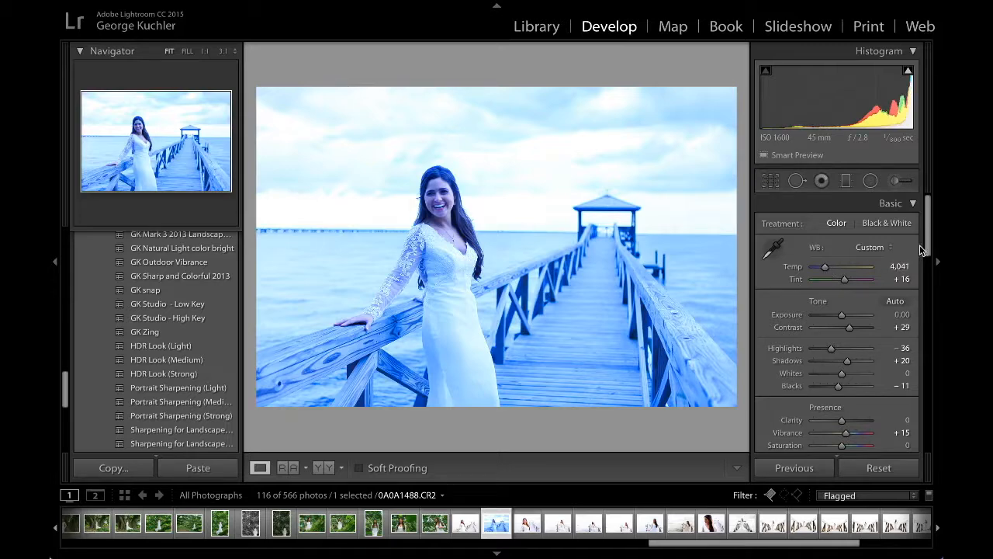
{"action": "left_click_drag", "start_coordinate": [827, 270], "coordinate": [833, 269]}
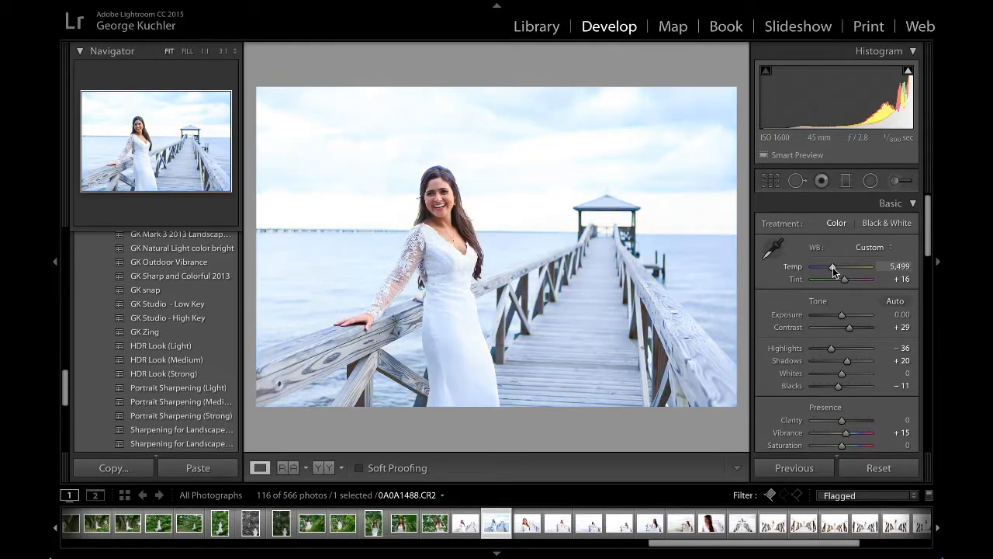
{"action": "left_click_drag", "start_coordinate": [833, 267], "coordinate": [836, 267]}
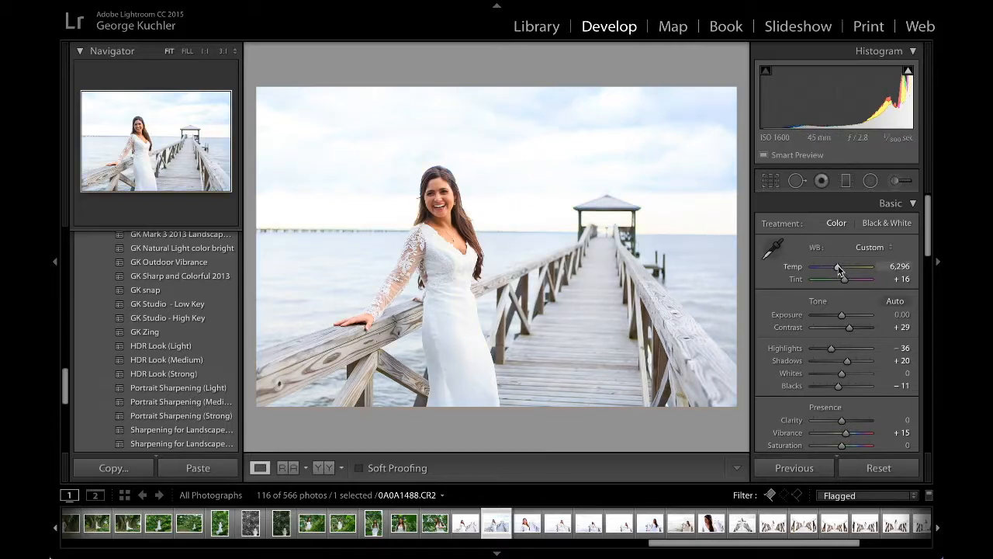
{"action": "left_click_drag", "start_coordinate": [838, 268], "coordinate": [840, 268]}
{"action": "key", "text": "l"}
{"action": "key", "text": "l"}
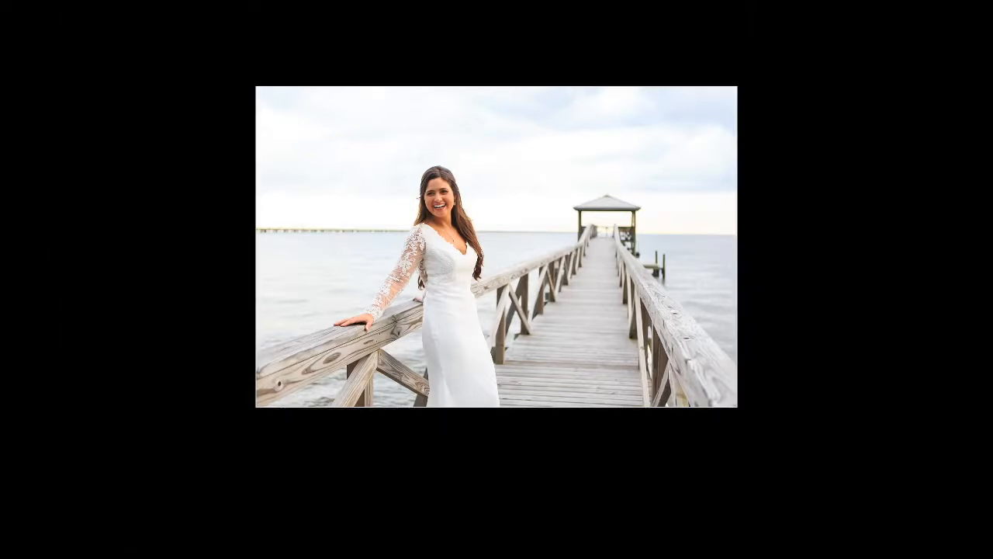
{"action": "key", "text": "l"}
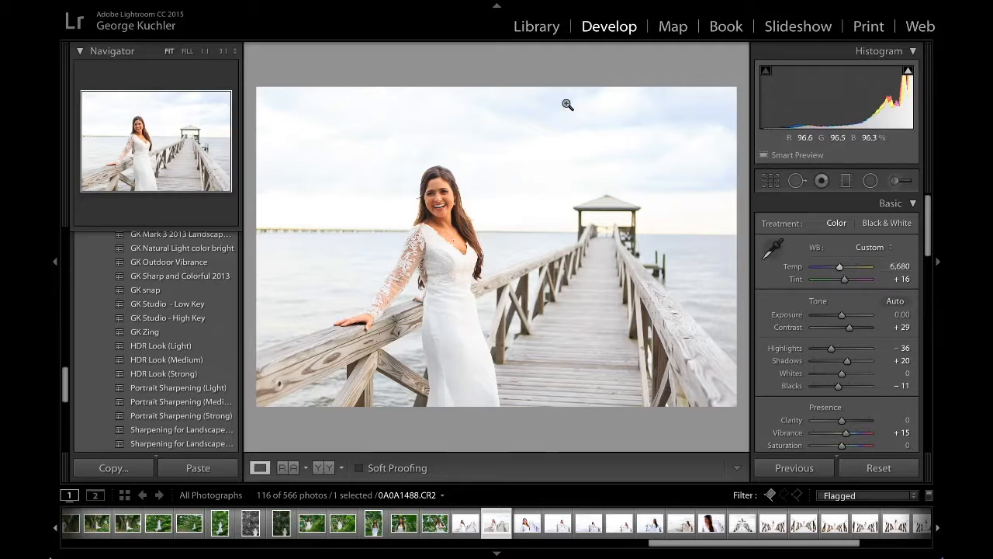
Step: Open the vertical tree-branch portrait 0A0A1436 from the Library for developing and view it against a blacked-out interface
{"action": "left_click", "coordinate": [539, 31]}
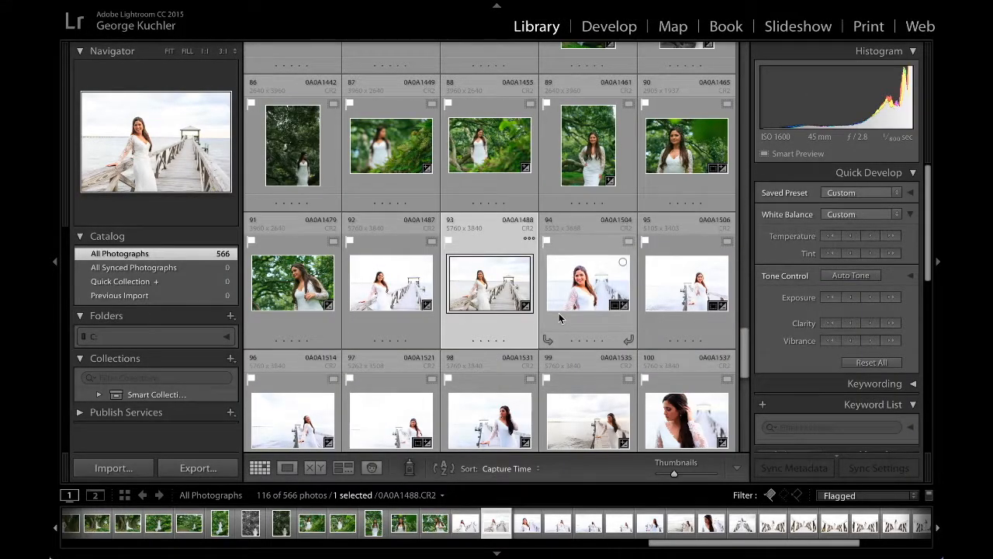
{"action": "scroll", "coordinate": [559, 318], "scroll_direction": "up", "scroll_amount": 5}
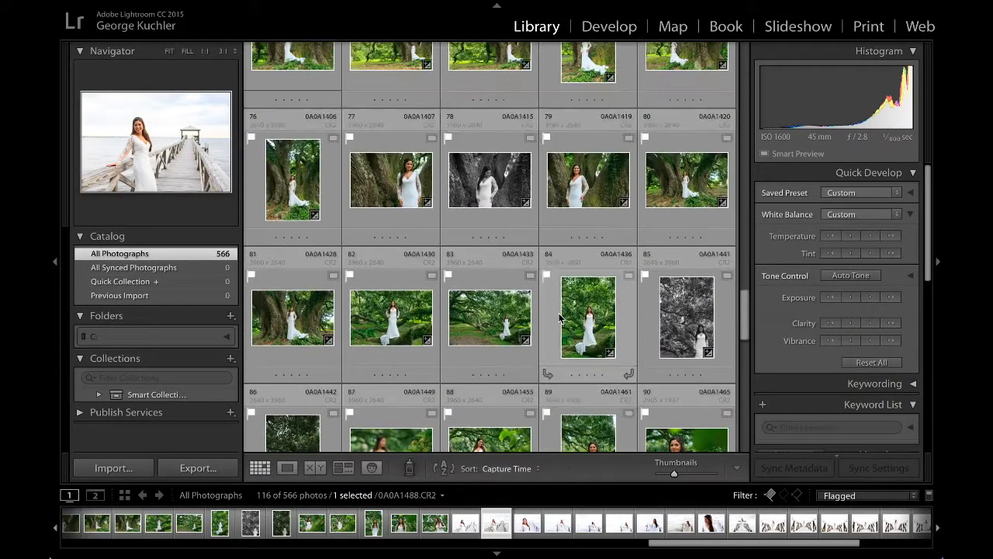
{"action": "left_click", "coordinate": [594, 315]}
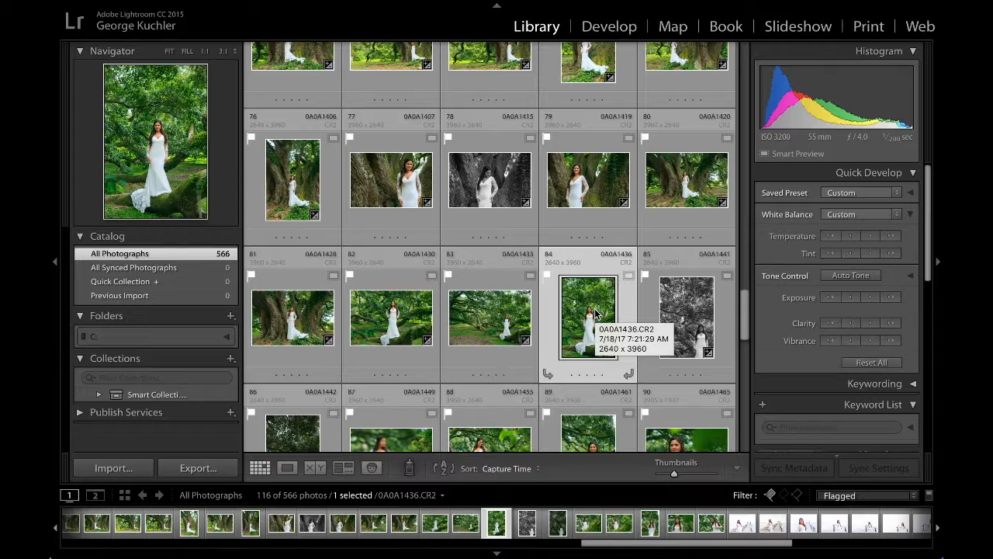
{"action": "key", "text": "d"}
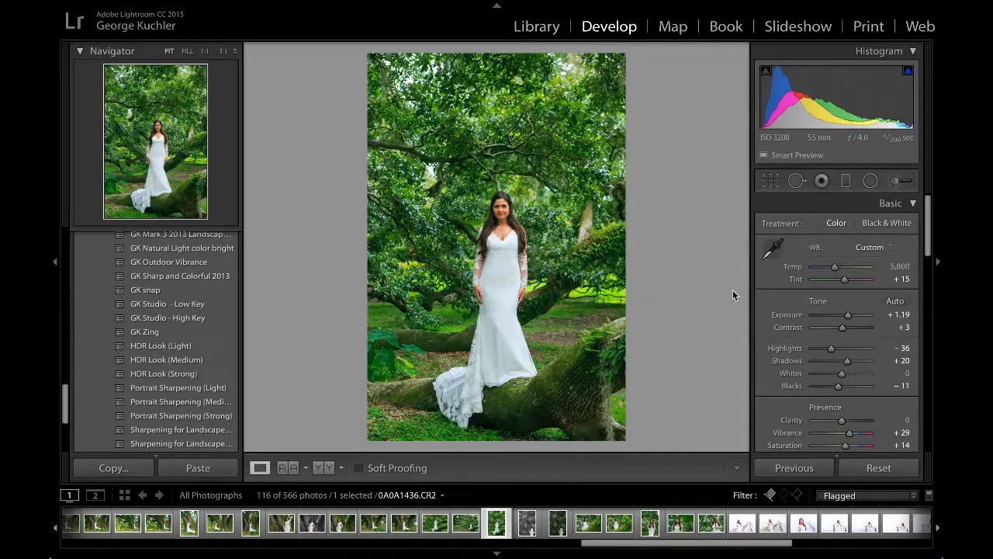
{"action": "key", "text": "l"}
{"action": "key", "text": "l"}
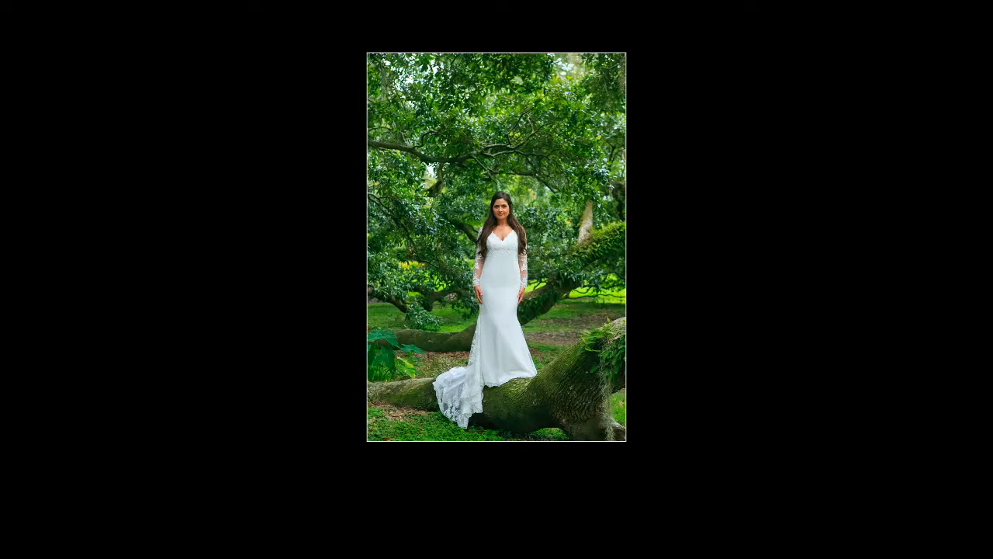
{"action": "key", "text": "l"}
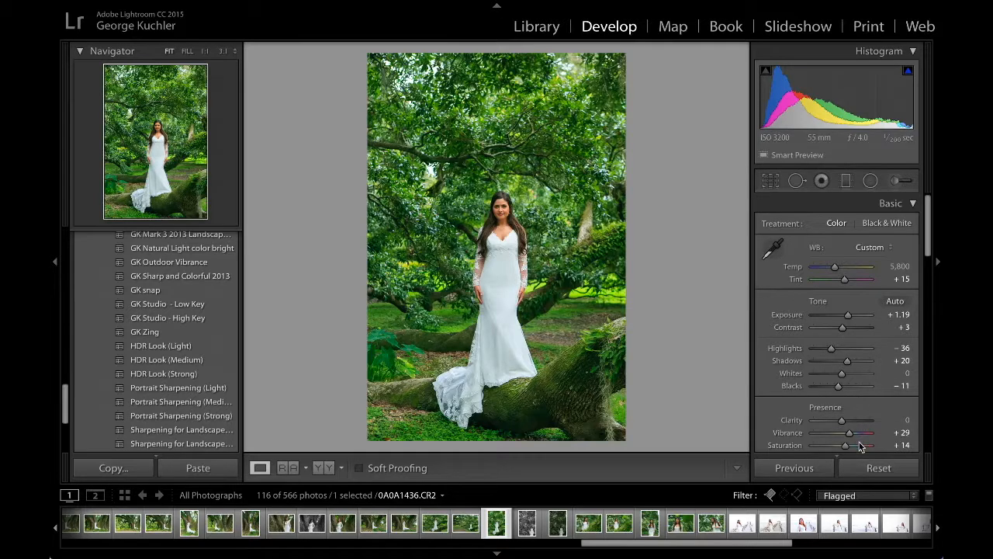
Step: Reset the tree-branch portrait, apply the GK Studio - High Key preset and neutralize the white balance from the dress
{"action": "left_click", "coordinate": [858, 467]}
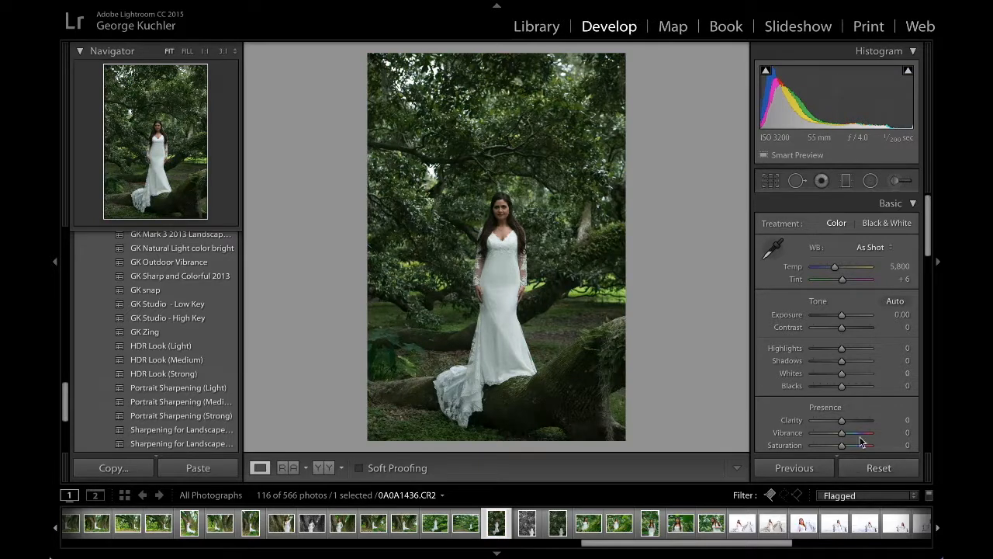
{"action": "left_click", "coordinate": [144, 319]}
{"action": "left_click", "coordinate": [773, 249]}
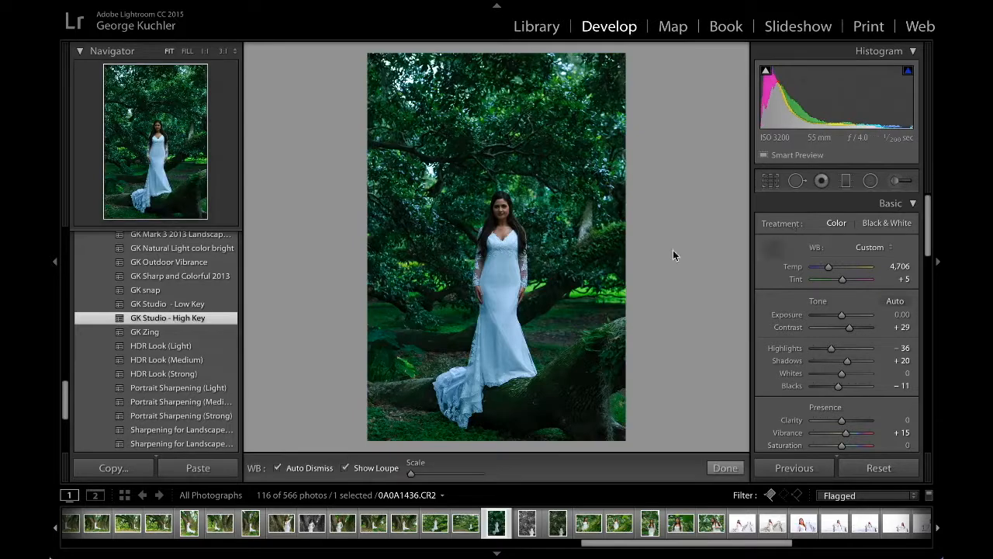
{"action": "left_click", "coordinate": [501, 264]}
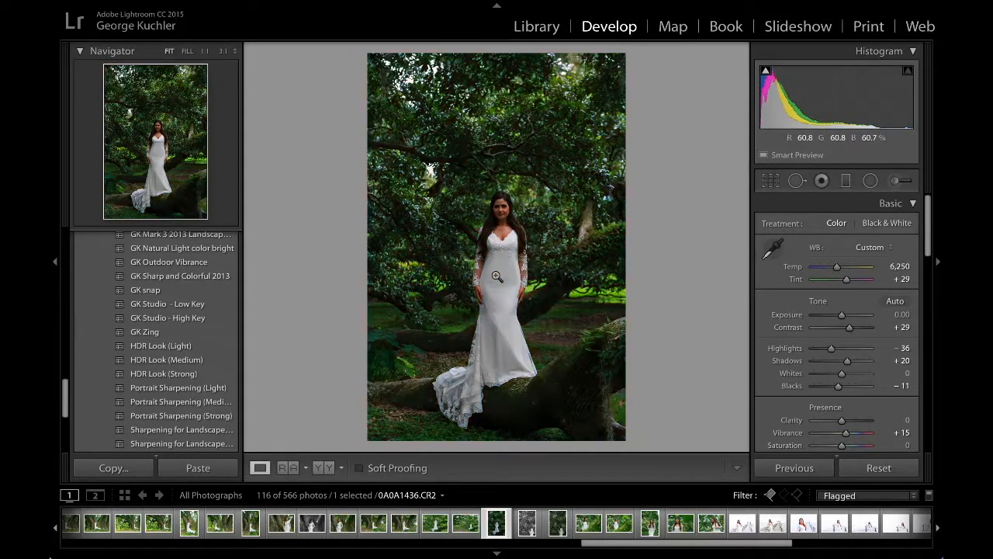
Step: Set the tree-branch portrait's exposure to +0.90, shadows to +57 and contrast to -2
{"action": "left_click_drag", "start_coordinate": [841, 315], "coordinate": [849, 315]}
{"action": "left_click_drag", "start_coordinate": [847, 360], "coordinate": [857, 361]}
{"action": "left_click_drag", "start_coordinate": [848, 327], "coordinate": [841, 327]}
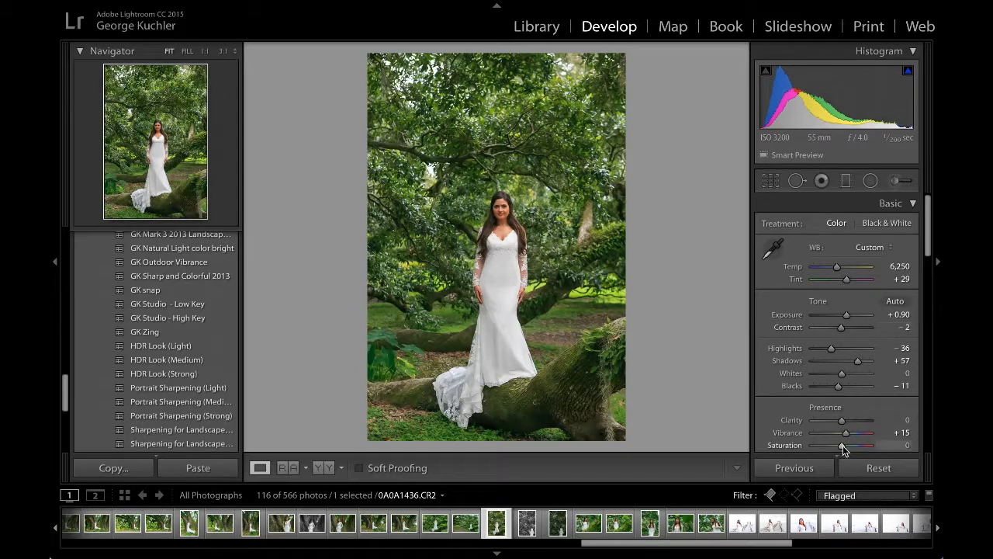
Step: Raise the tree-branch portrait's saturation slightly and check the image against a blacked-out interface
{"action": "left_click_drag", "start_coordinate": [842, 446], "coordinate": [845, 450]}
{"action": "key", "text": "l"}
{"action": "key", "text": "l"}
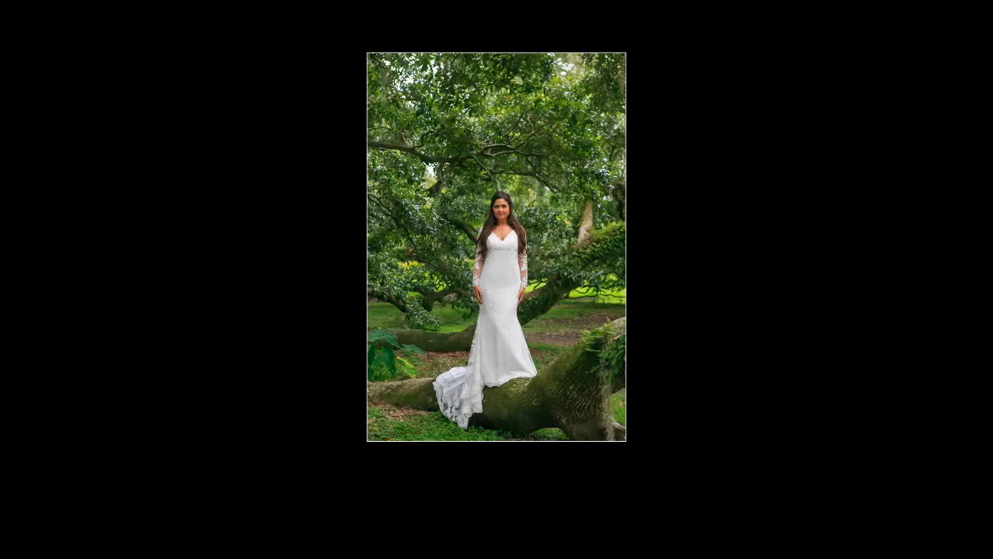